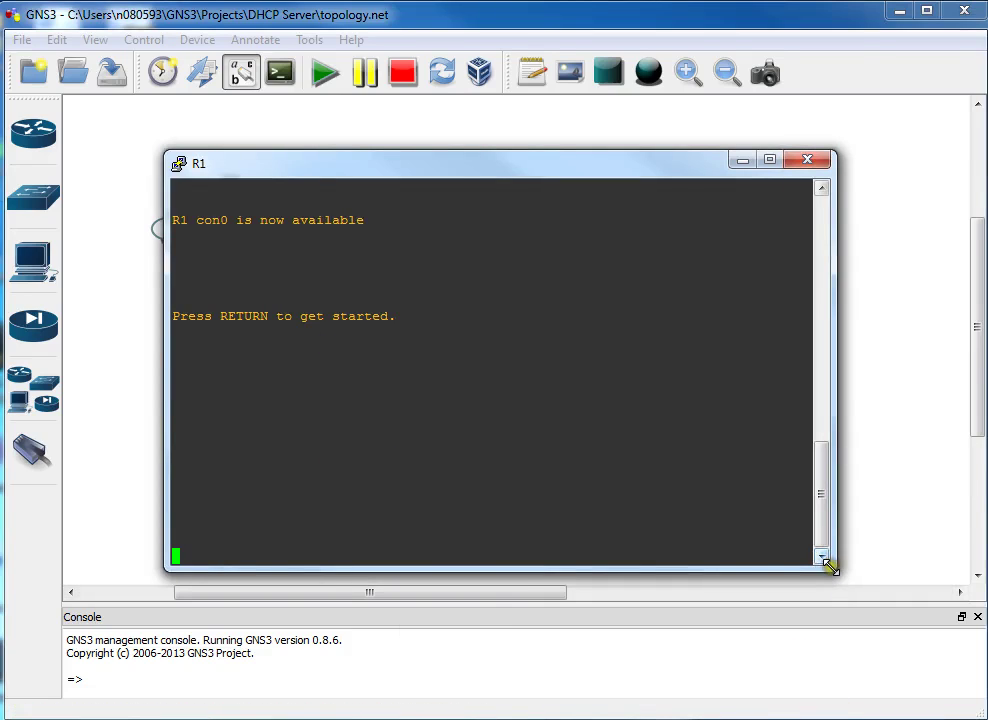
- Enlarge and reposition the R1 console window so that it covers most of the workspace
drag(829, 565, 893, 659)
drag(412, 162, 319, 139)
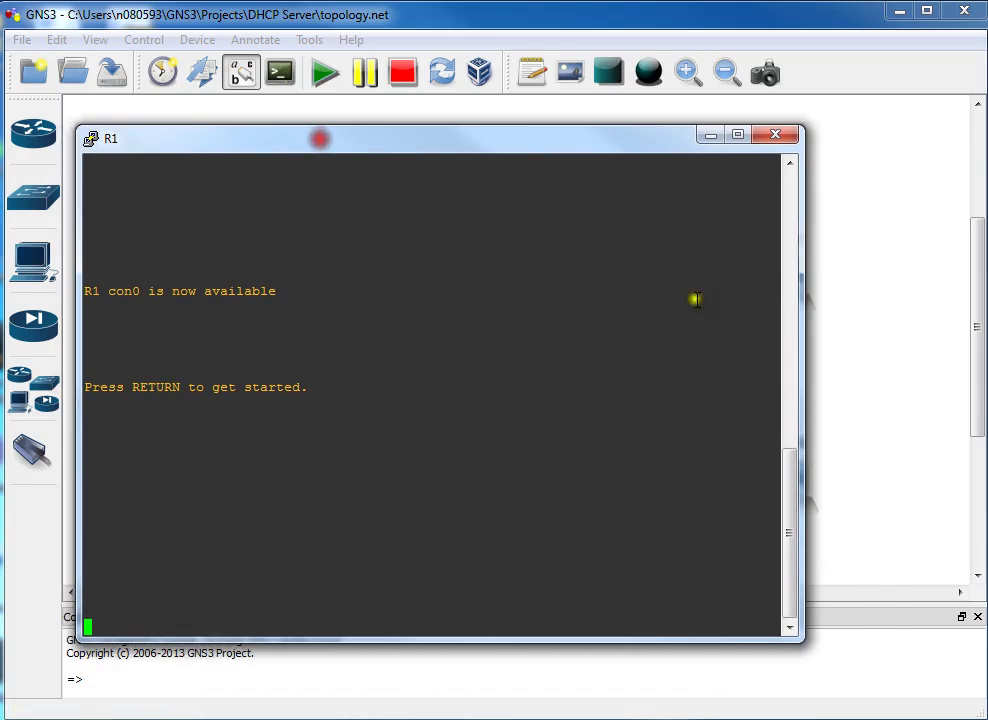
click(801, 355)
drag(801, 355, 958, 353)
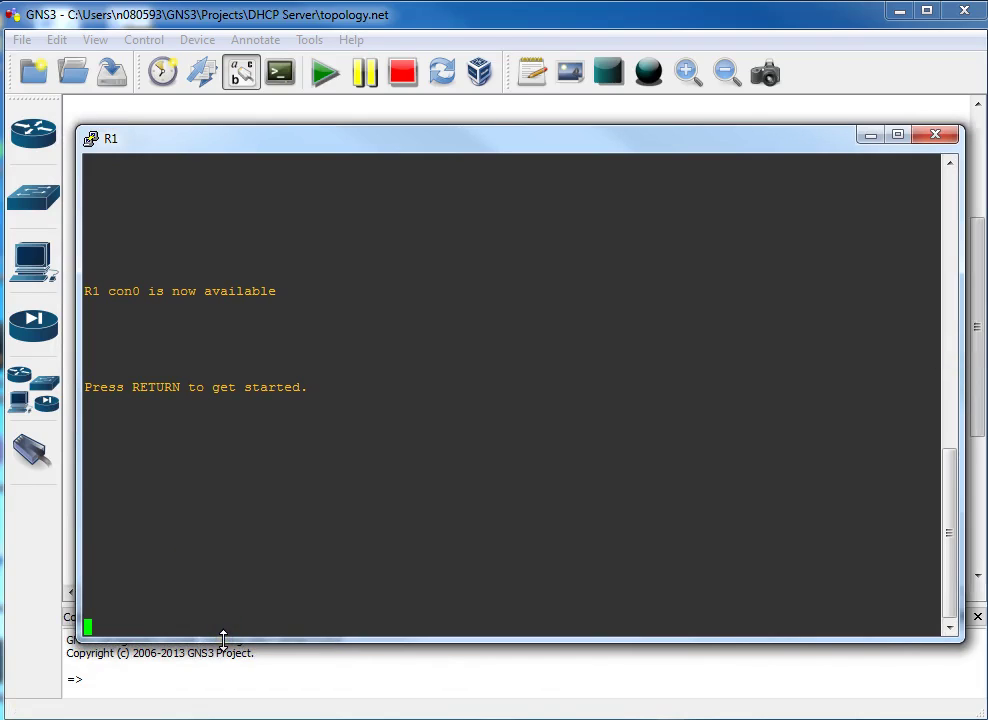
drag(220, 639, 219, 690)
- Enter global configuration mode on R1 and create a DHCP pool named DHCPServer
click(194, 617)
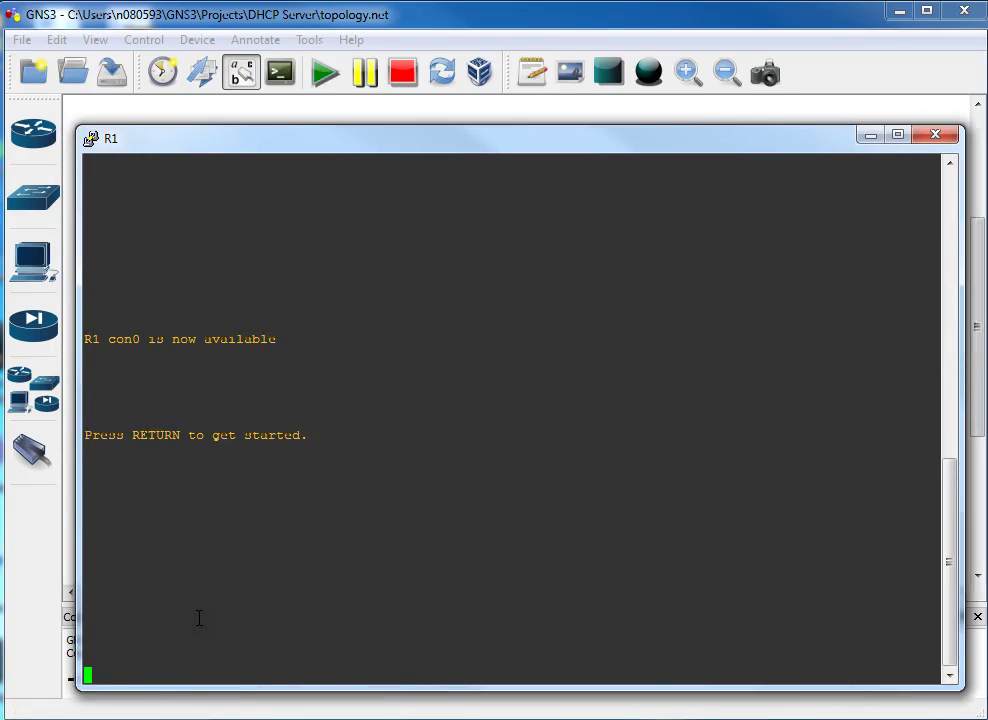
key(Return)
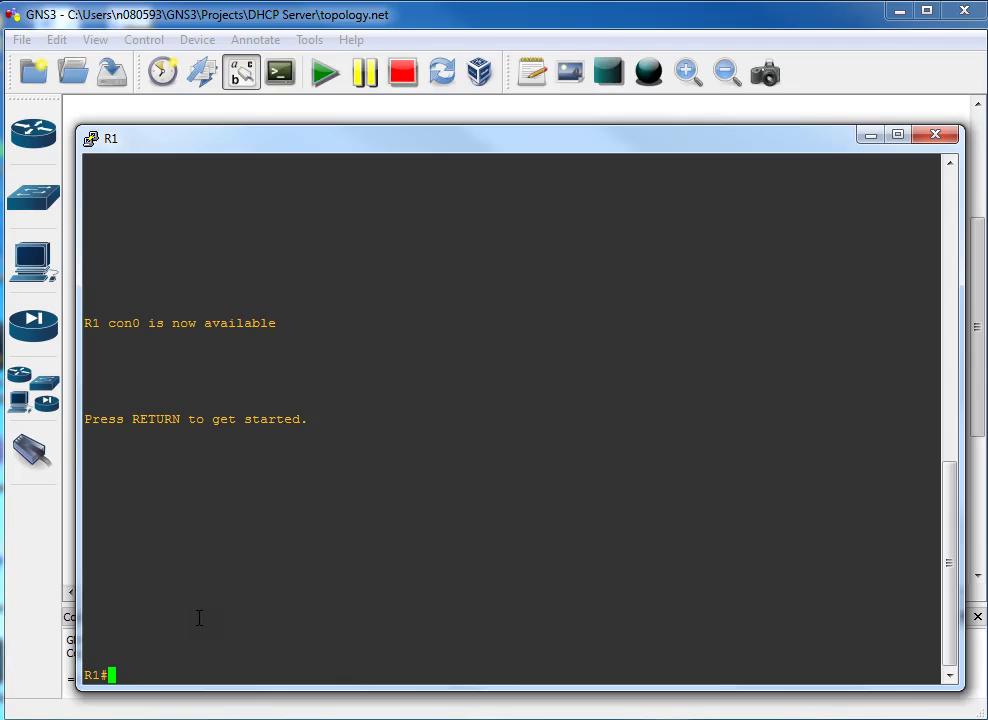
text(config t)
key(Return)
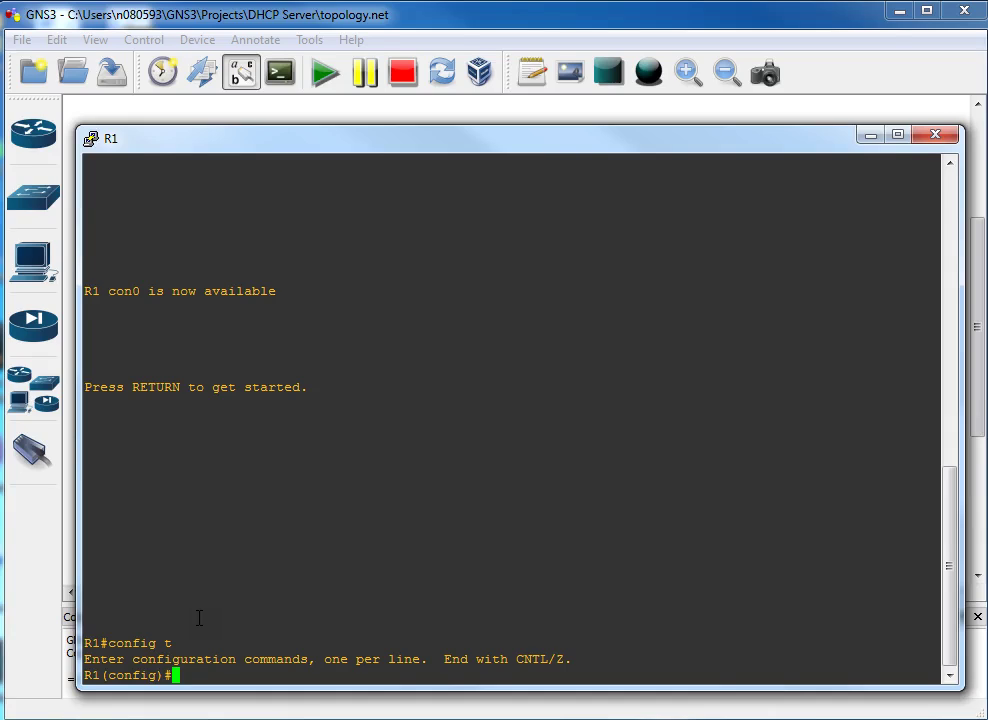
text(ip dhcp pool )
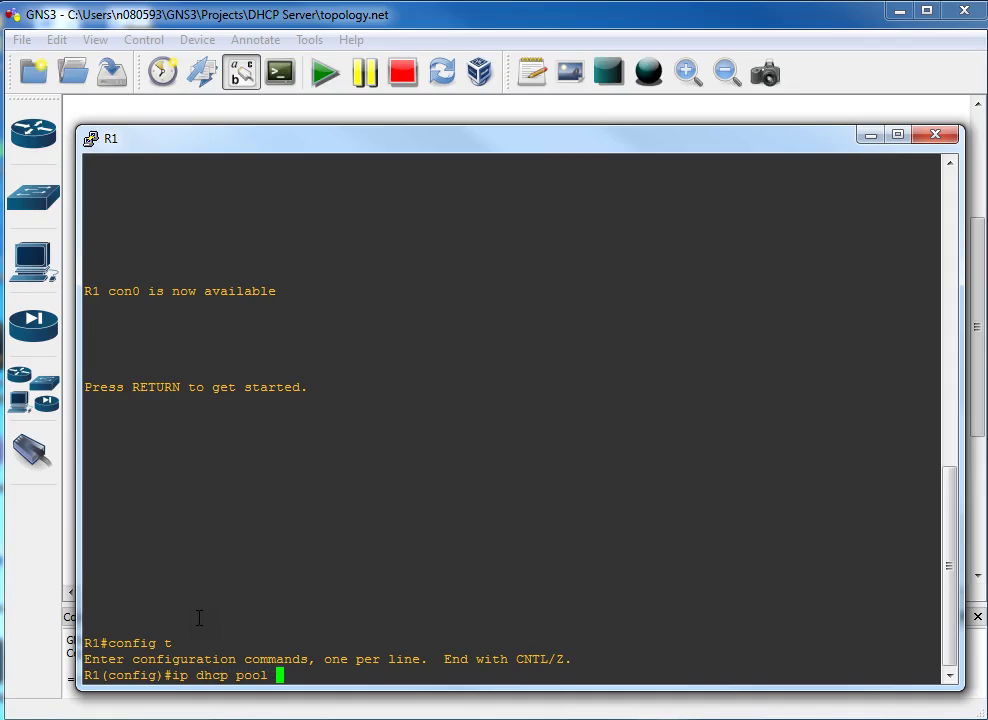
text(DHCPServer)
key(Return)
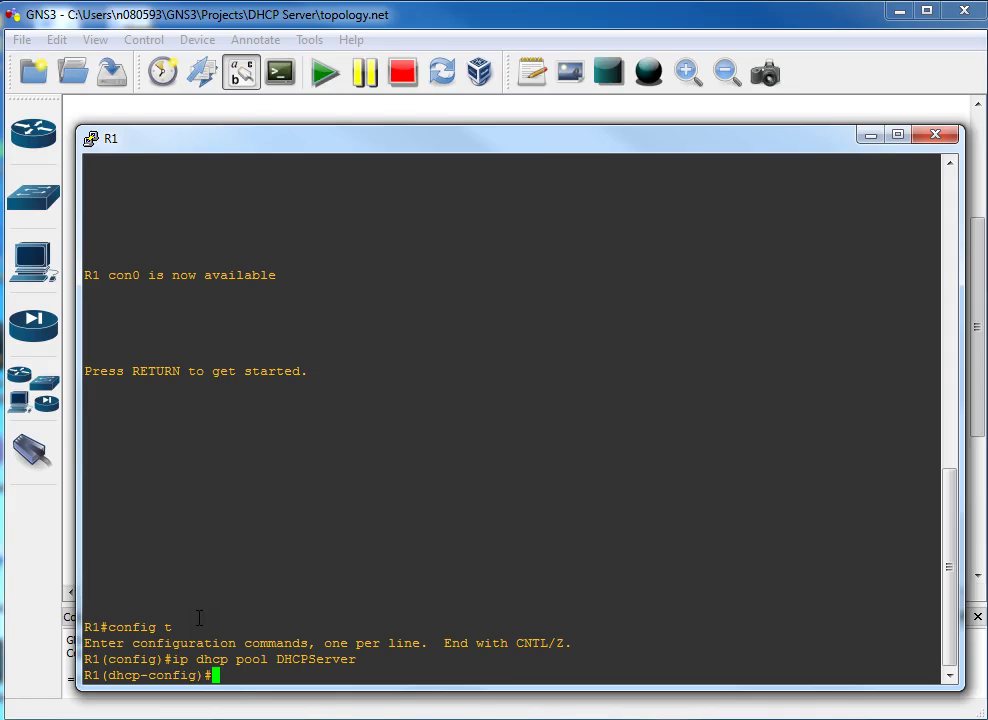
- Assign the DHCP pool the network 192.168.1.0 with mask 255.255.255.0 and the default router 192.168.1.1
text(network 192)
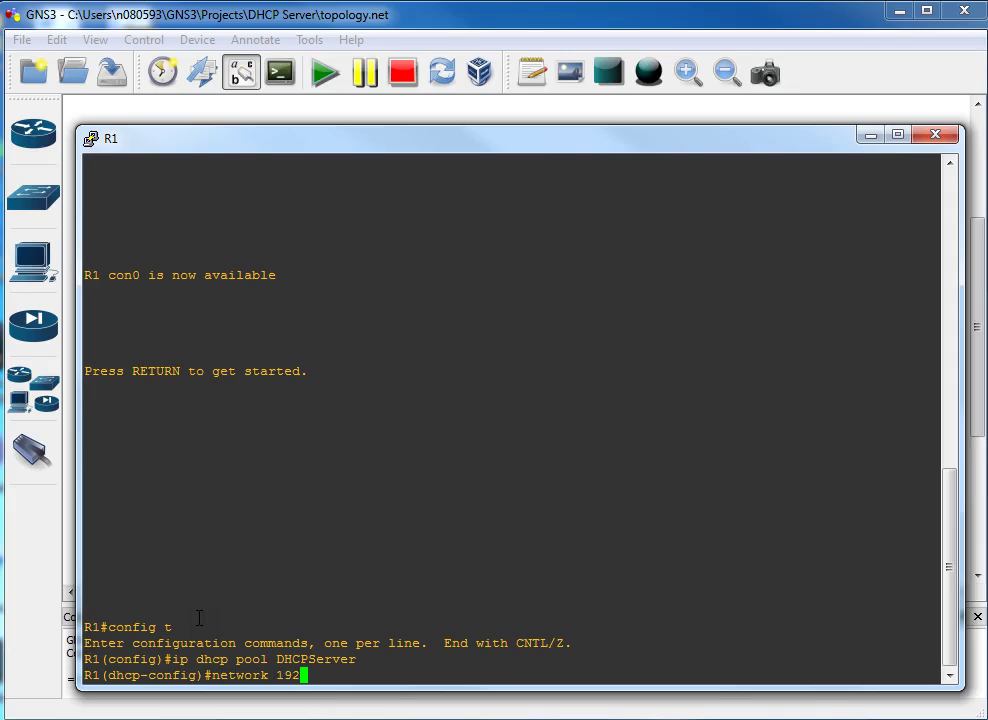
text(.168.1.0 255.255.2)
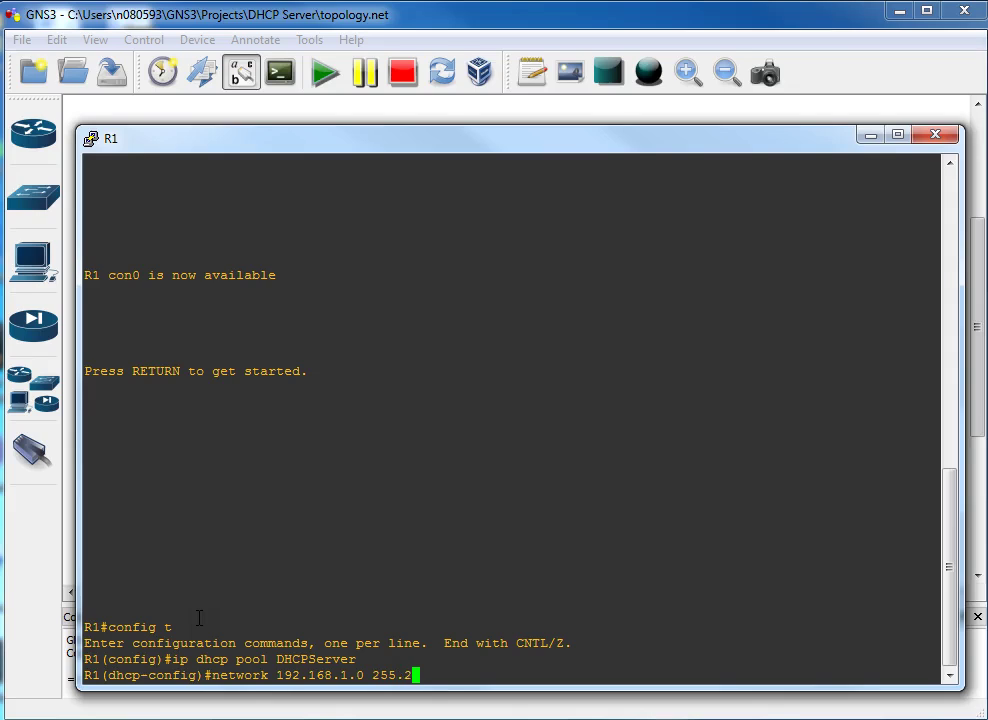
text(55.0)
key(Return)
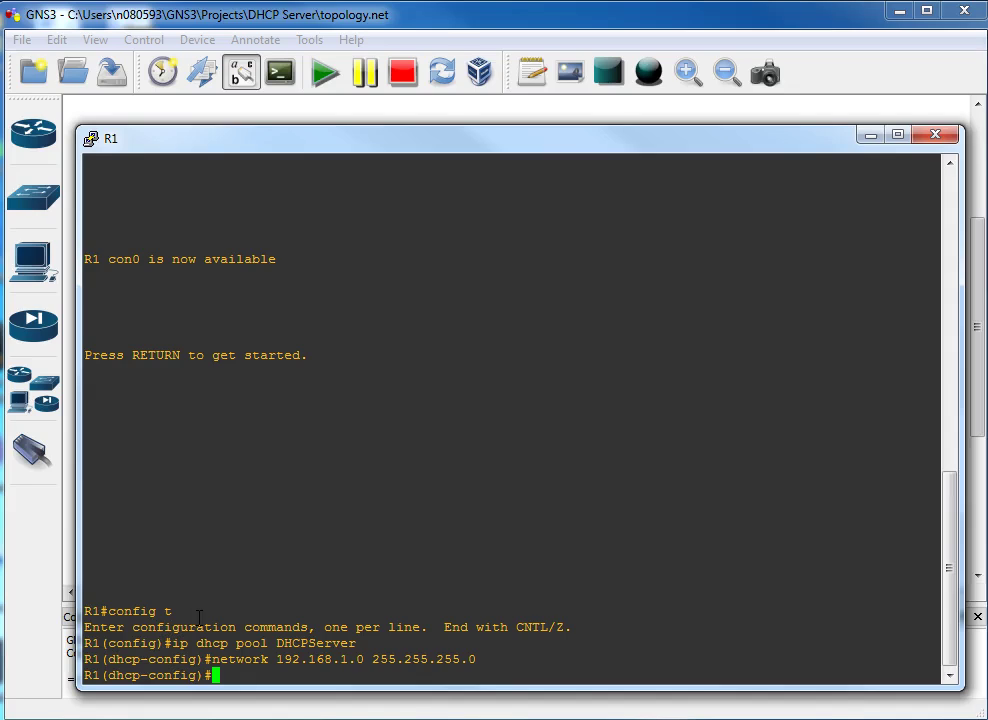
text(default-router)
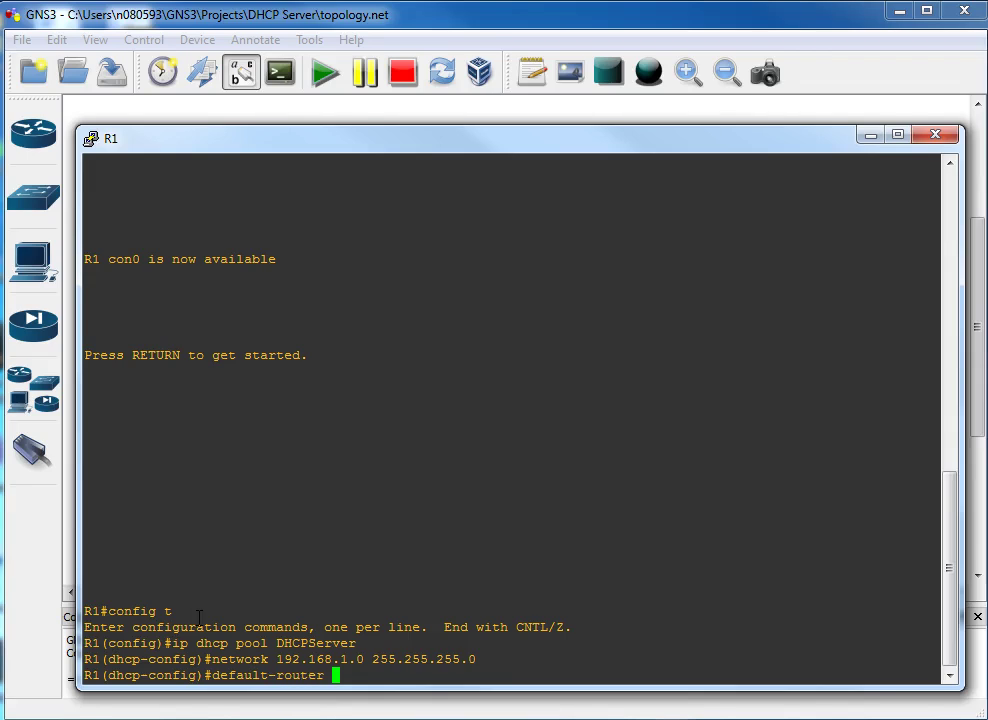
text( 192.168.1.1)
key(Return)
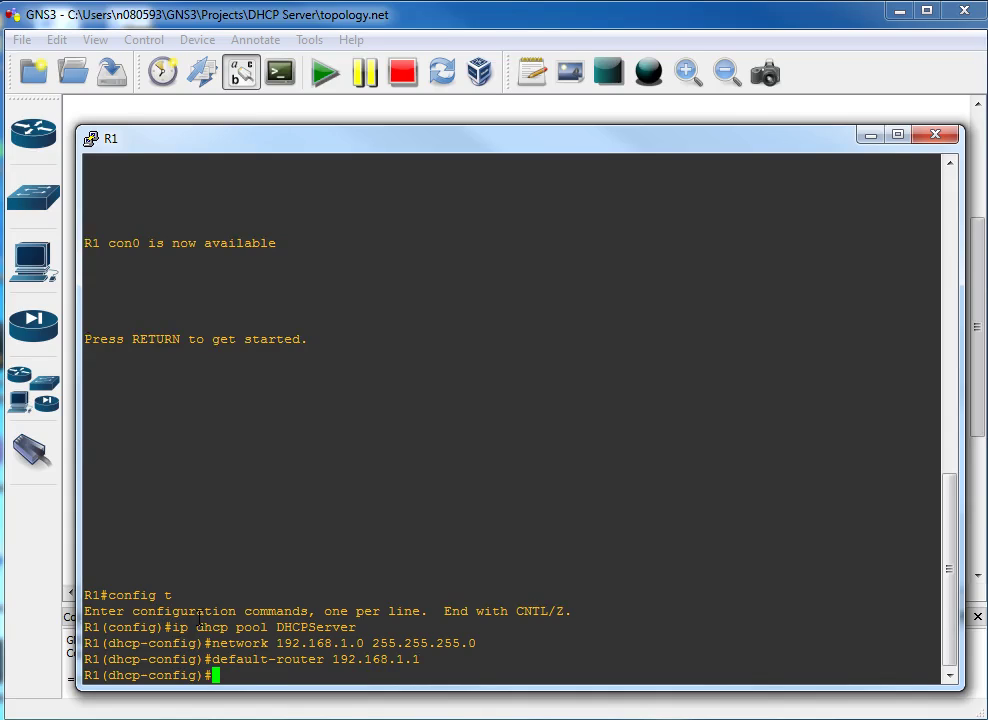
- Set the DHCP pool's lease to 7 days and its DNS server to 4.4.4.4
text(lease)
text(7)
key(Return)
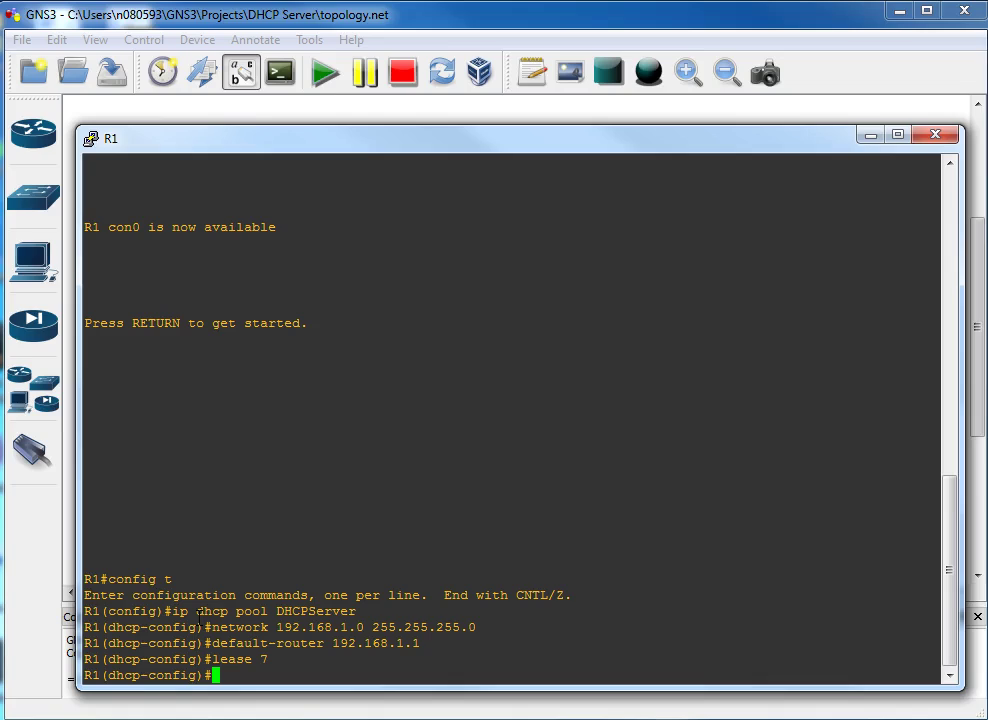
text(dns-server )
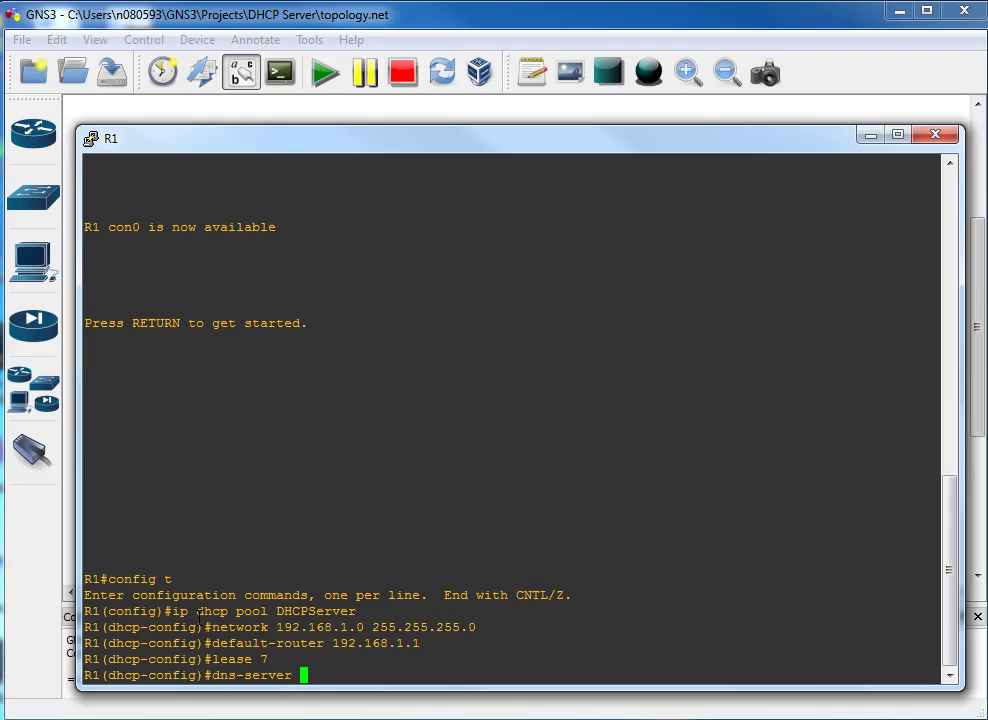
text(4.4.4.4.)
key(BackSpace)
key(Return)
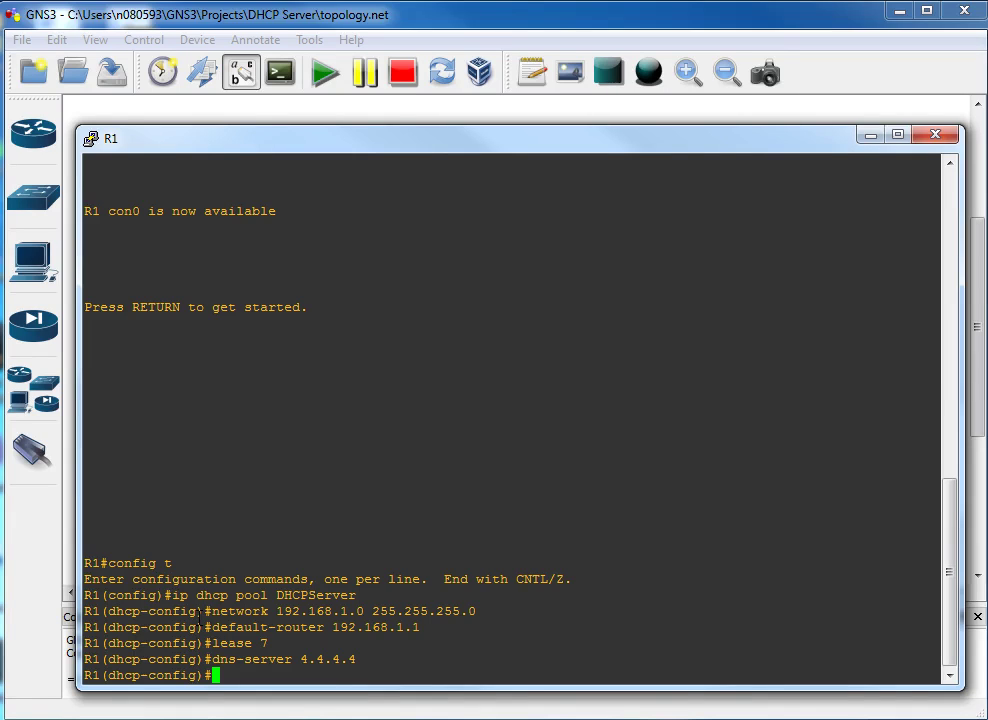
- Set the DHCP pool's domain name to cisconary.com and return to global configuration mode
text(domain-name)
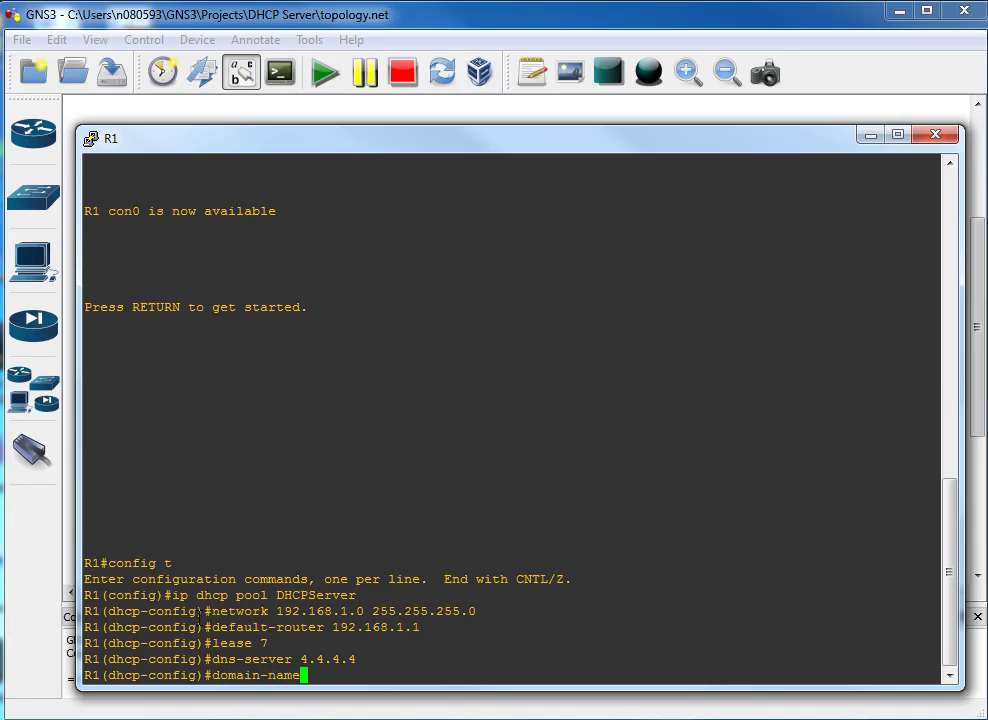
text( cisconar)
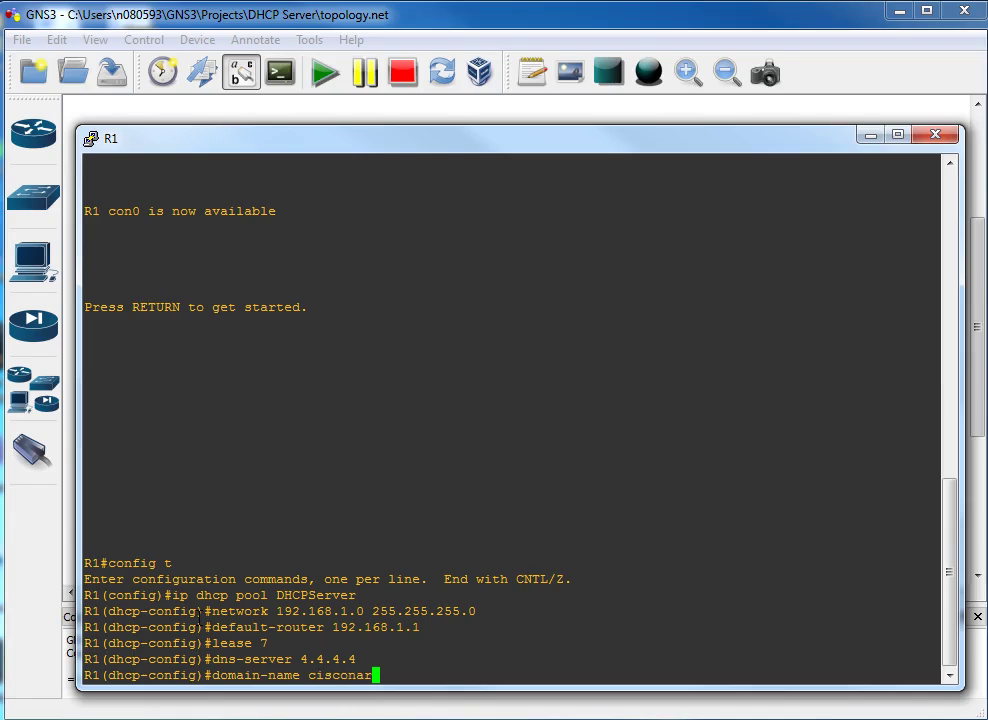
text(y.com)
key(Return)
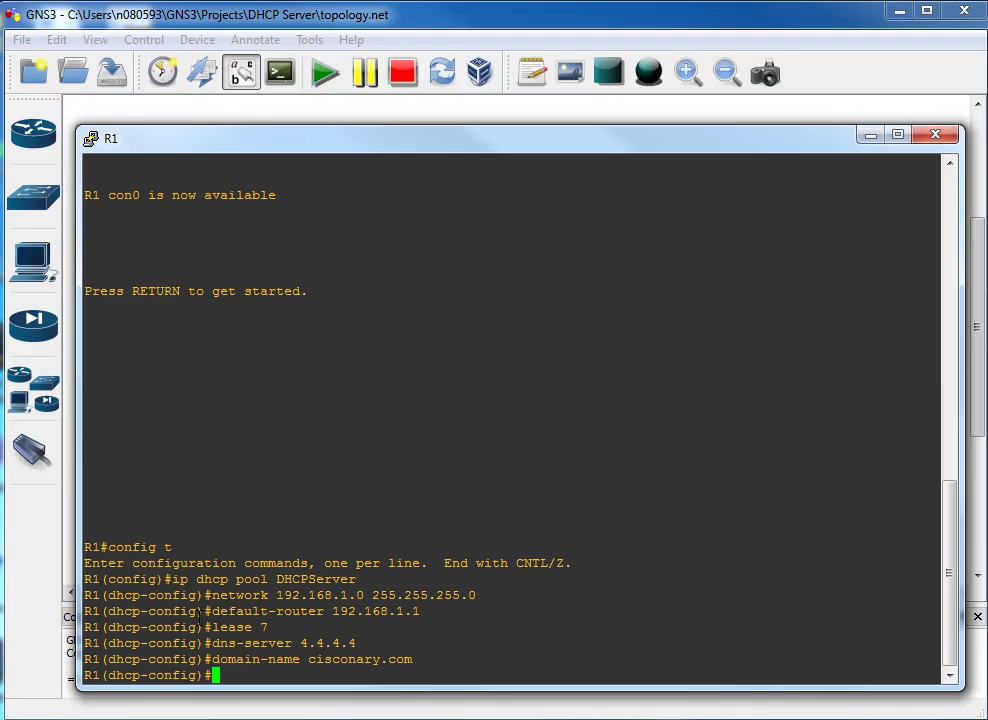
text(exit)
key(Return)
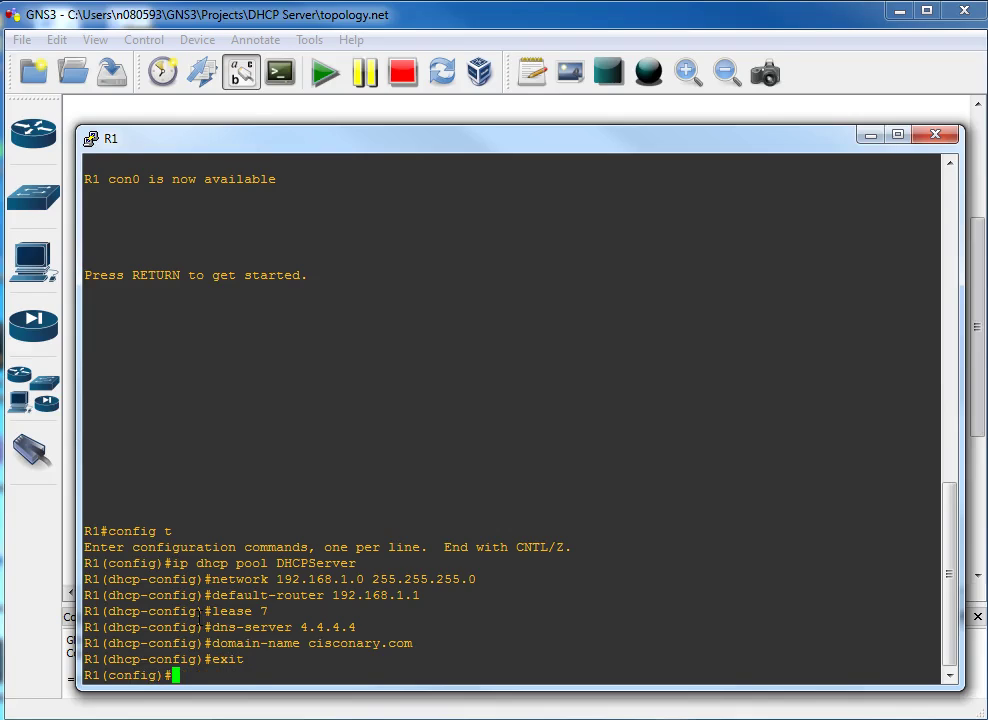
- Exclude the addresses 192.168.1.1 through 192.168.1.10 from DHCP assignment on R1
text(ip dhcp excluded)
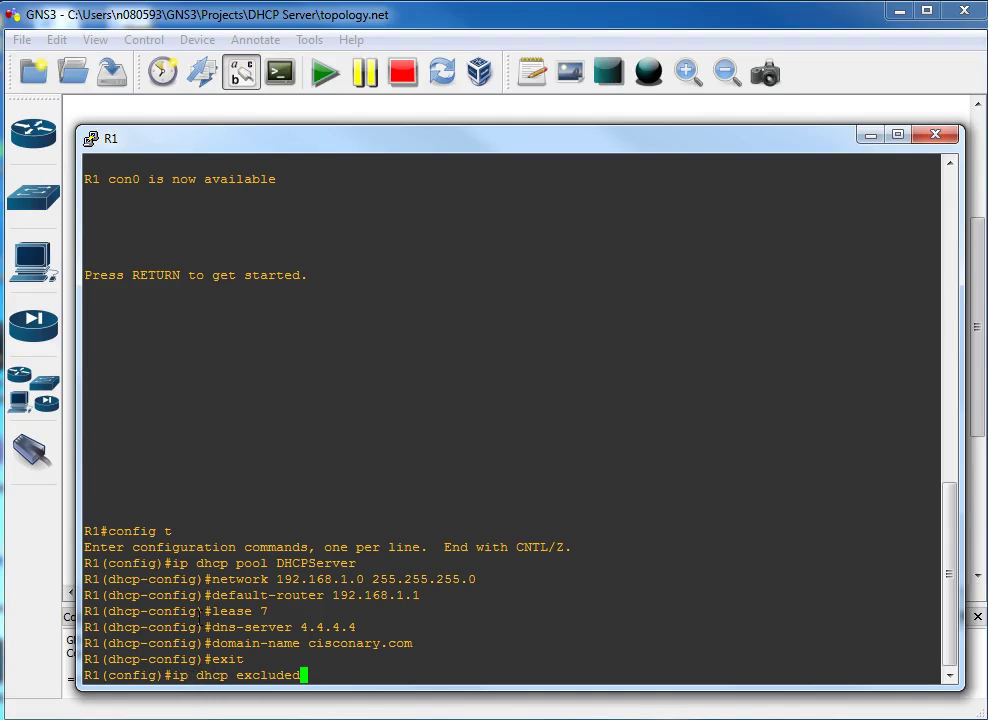
text(-address)
text(192.)
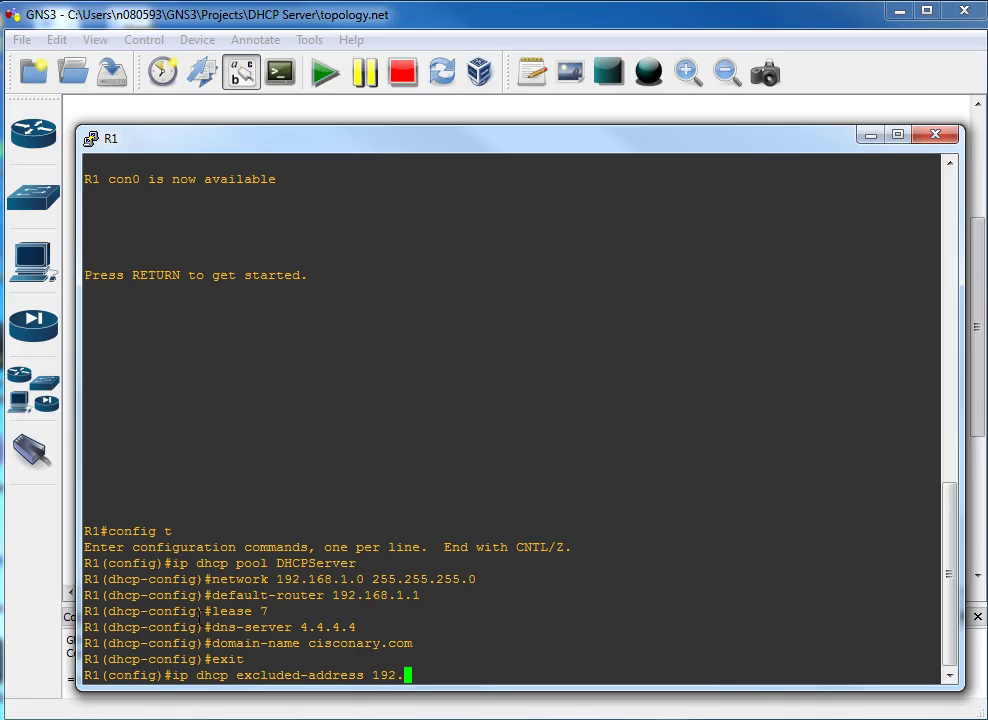
text(168.1.1 192.168)
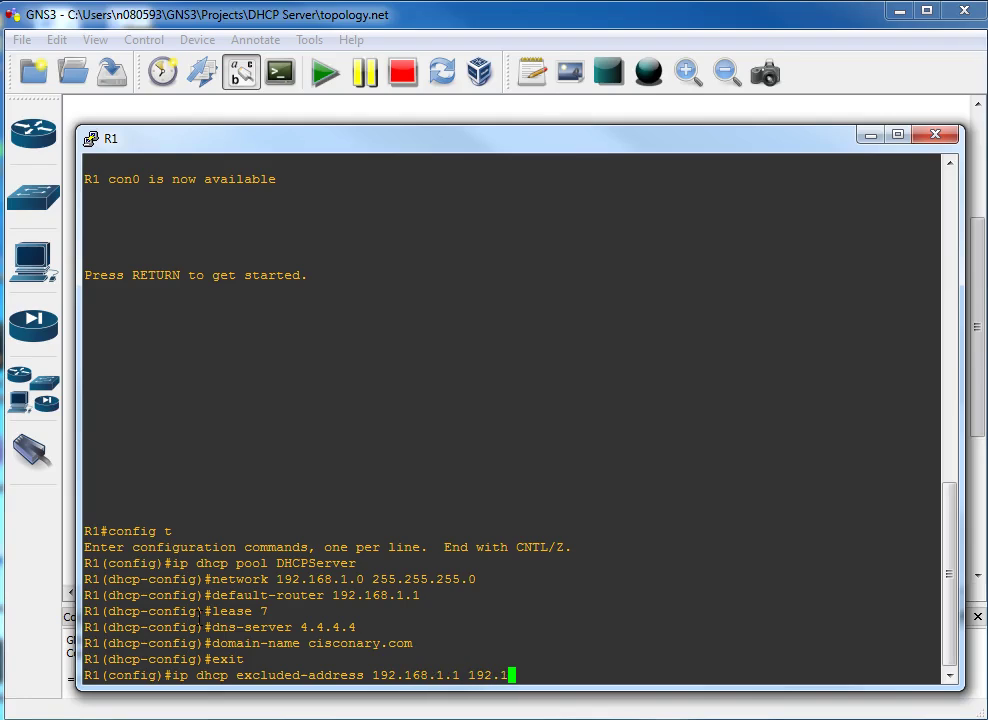
text(.1.10)
key(Return)
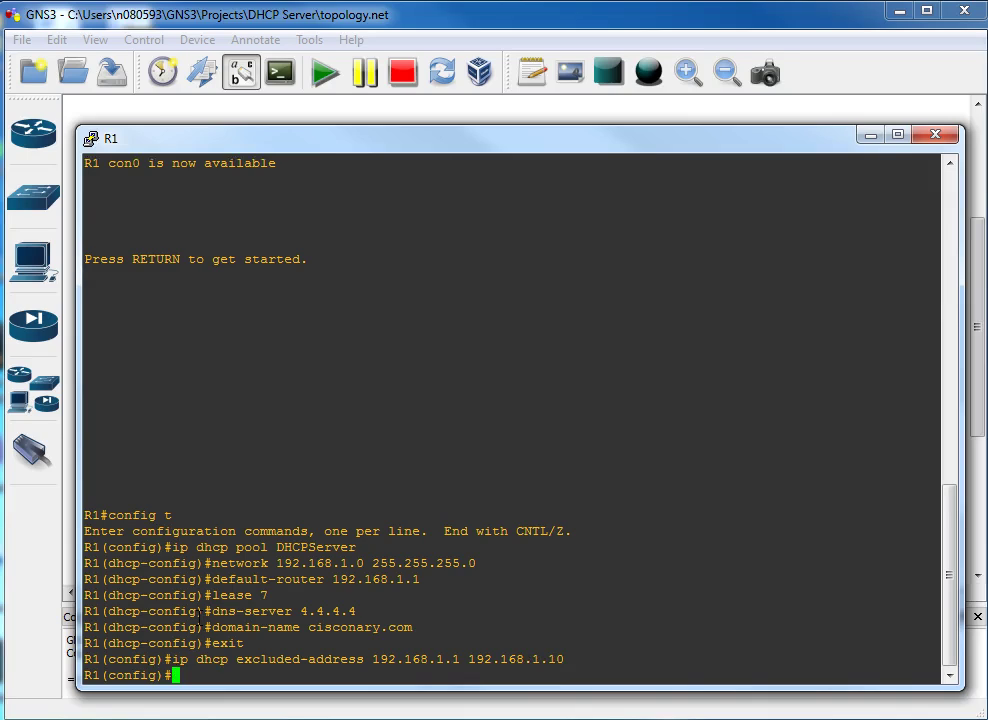
- Leave configuration mode on R1 and save the running configuration with the write command
text(exit)
key(Return)
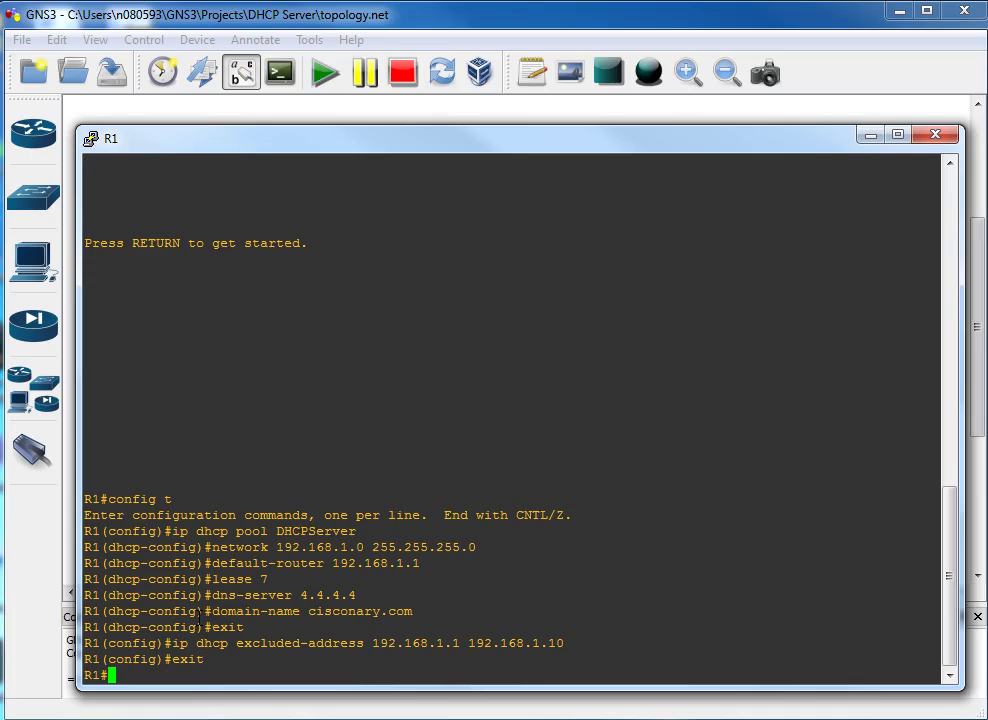
text(write)
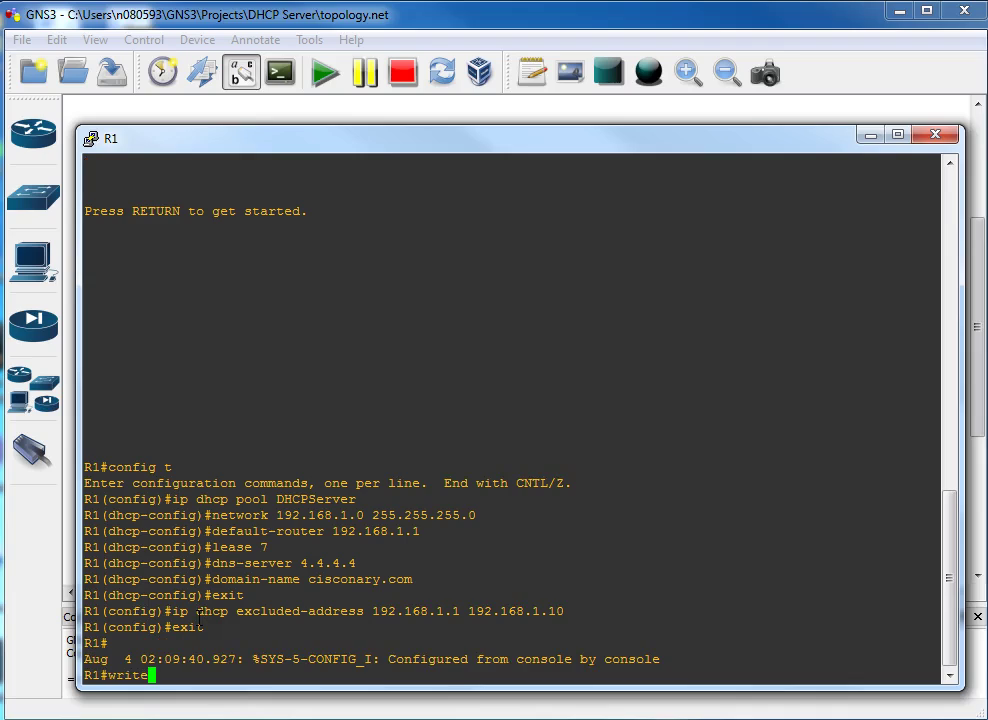
key(Return)
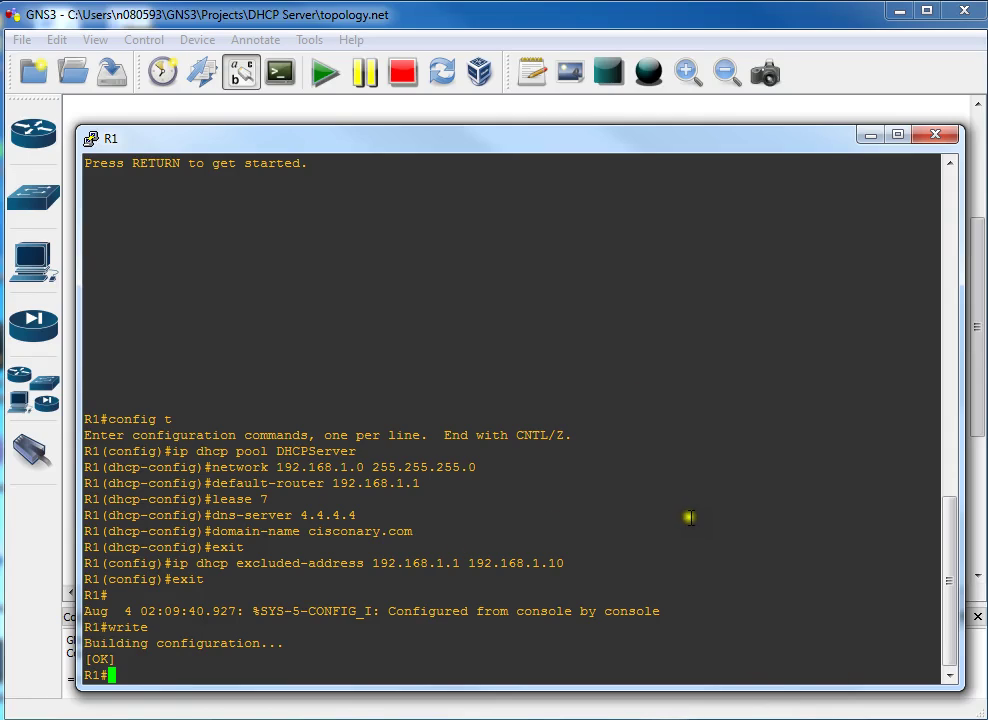
- Switch to the Host1 console, then enlarge its window and place it over the R1 console
key(alt+Tab)
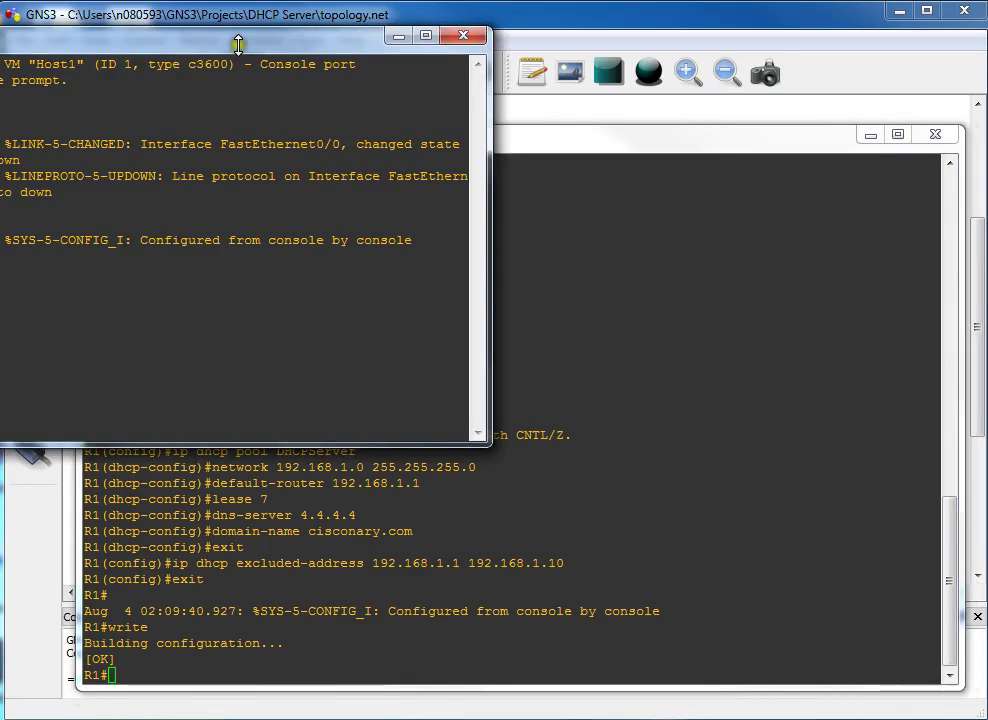
drag(203, 42, 523, 161)
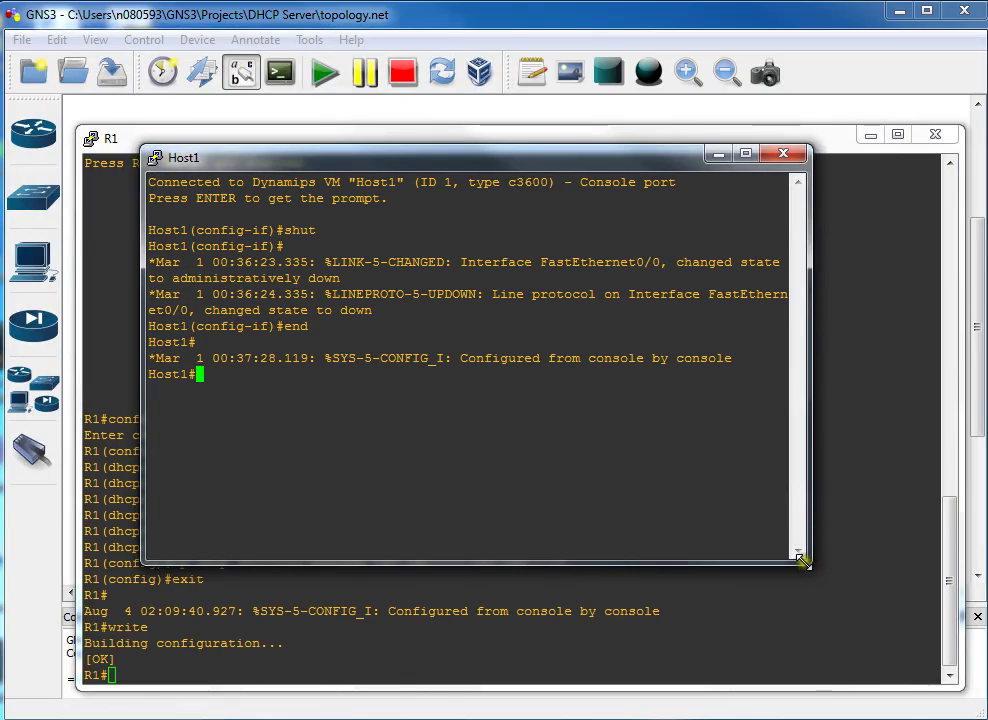
click(848, 622)
drag(808, 562, 907, 652)
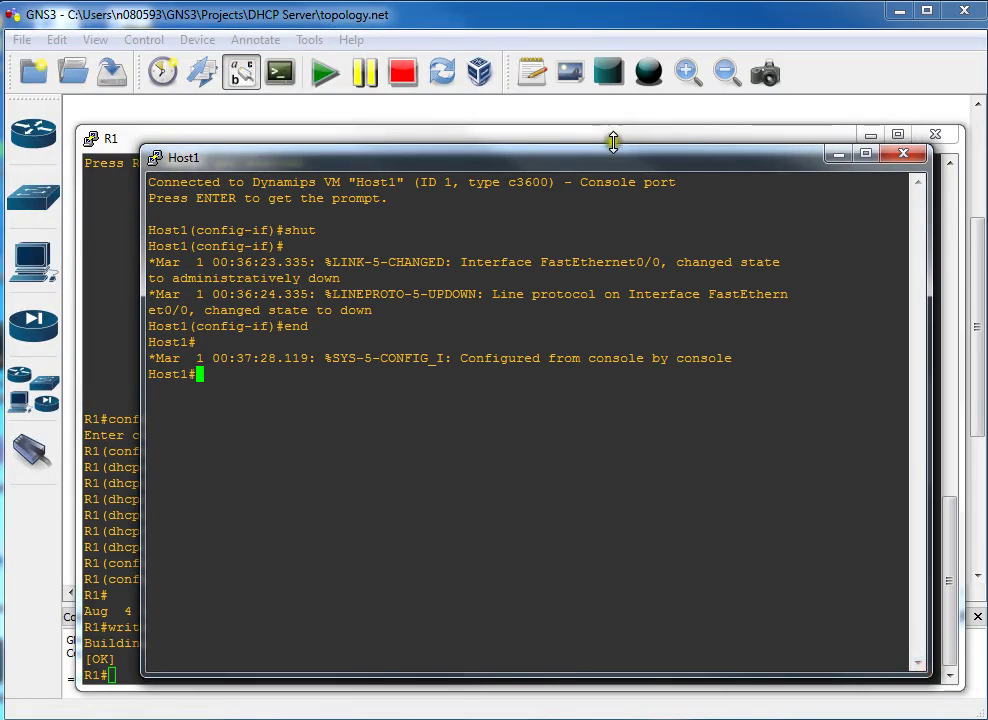
drag(618, 163, 584, 149)
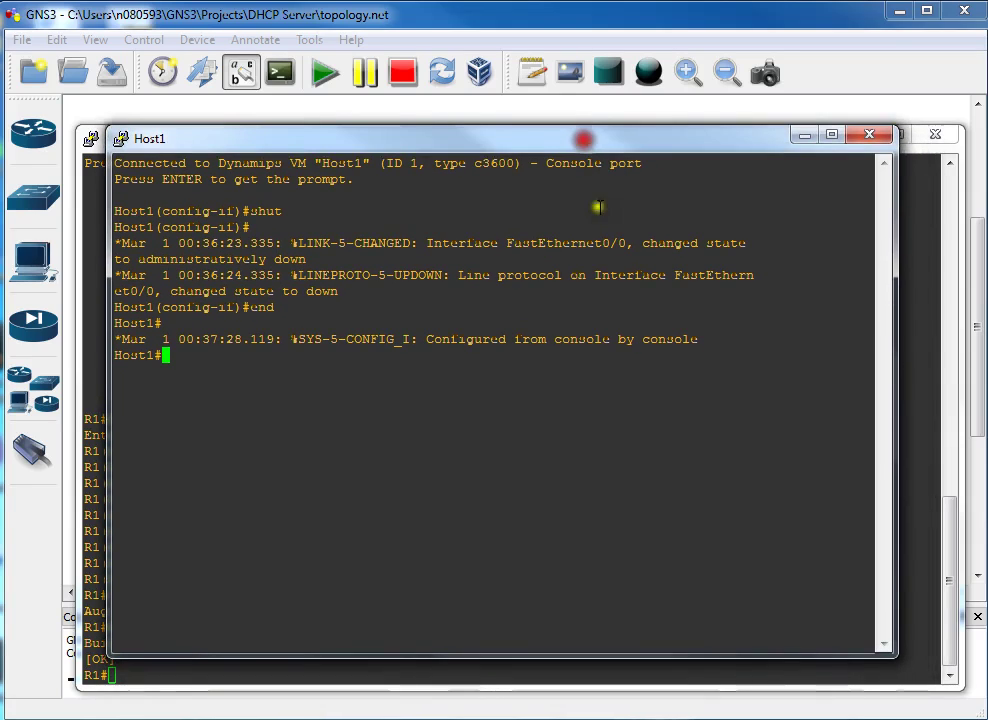
- Enter terminal configuration mode on Host1 and enable interface f0/0 with no shut
click(273, 351)
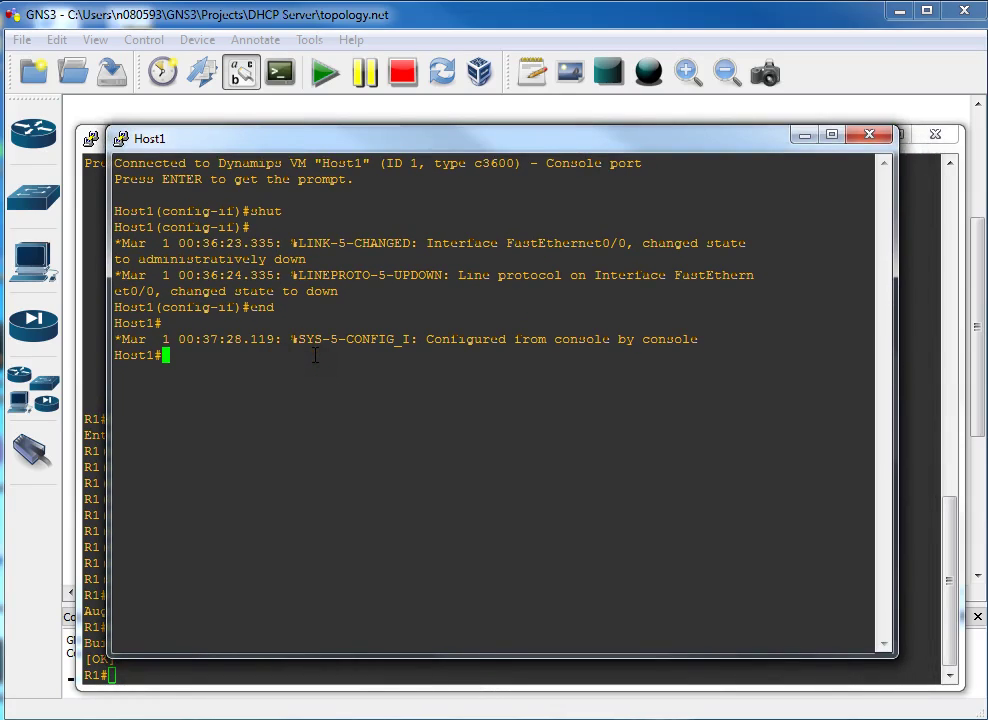
text(con)
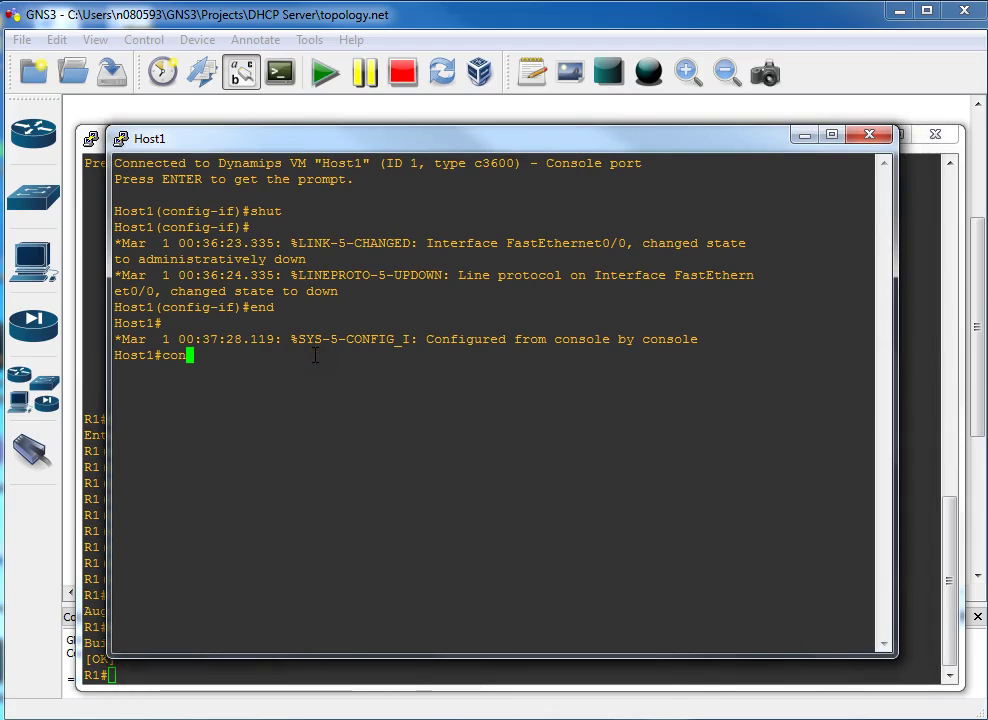
text(fig)
key(Return)
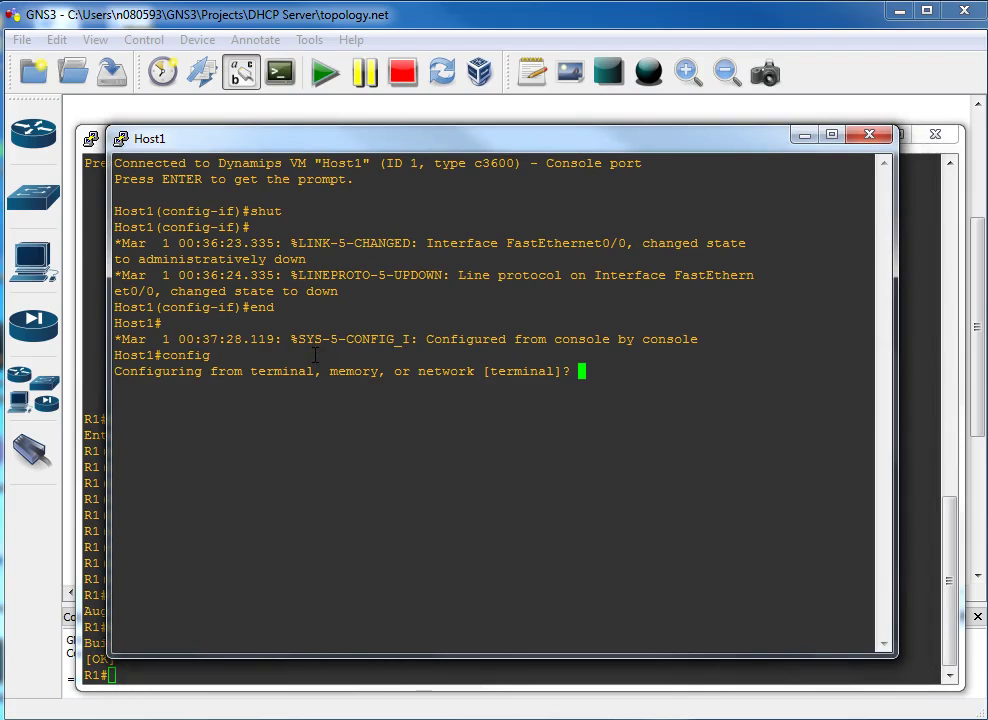
key(Return)
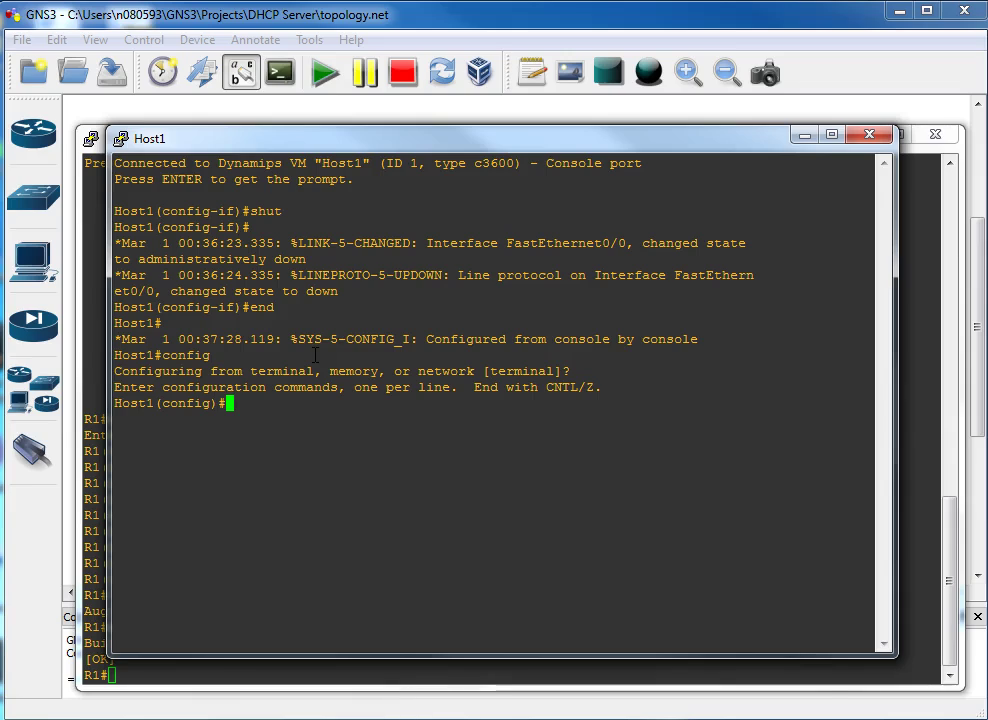
text(int )
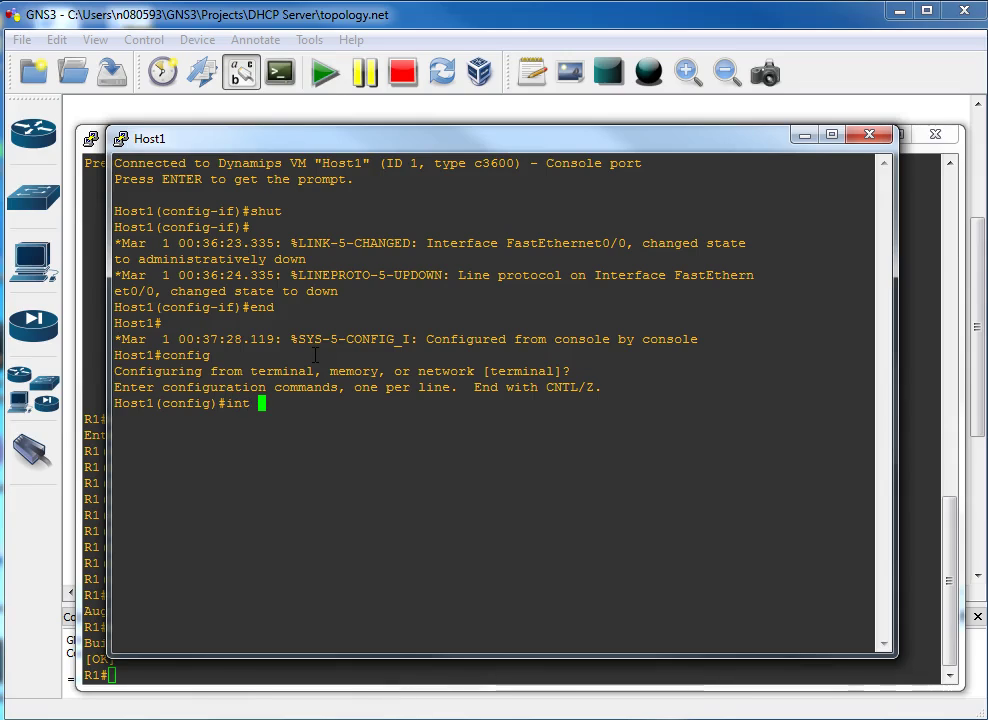
text(f0/0)
key(Return)
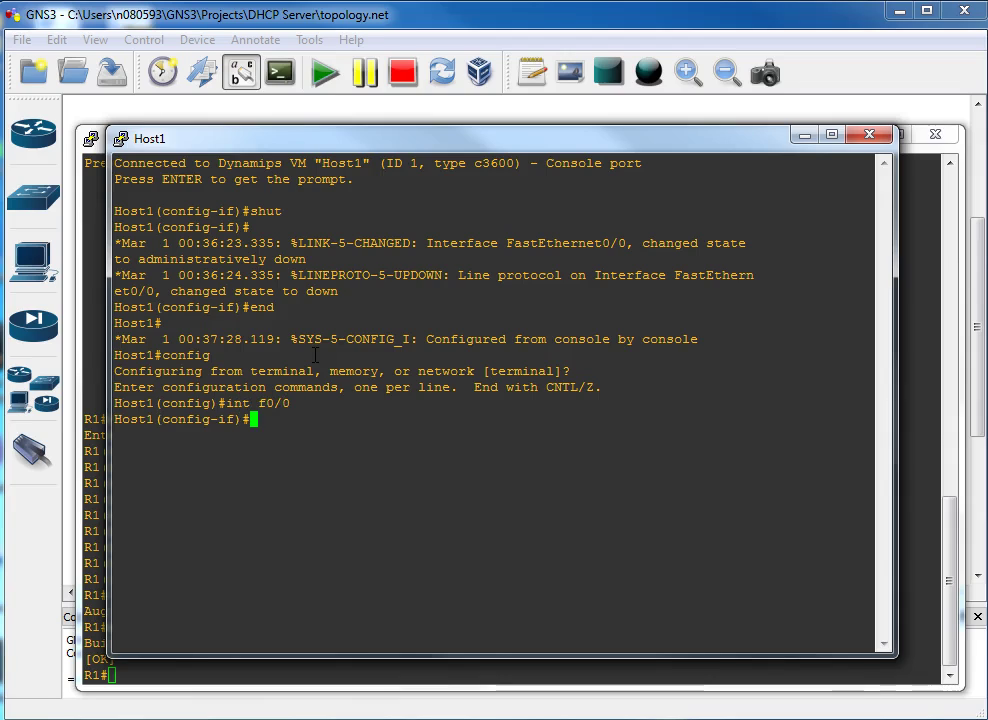
text(no shut)
key(Return)
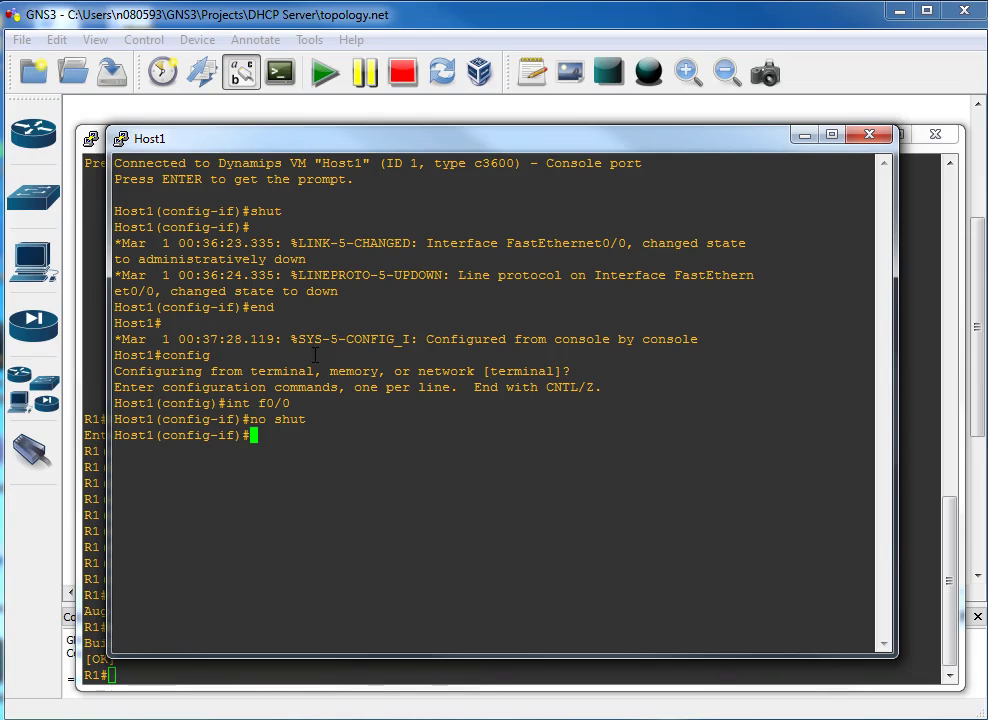
- Leave configuration mode on Host1 and save its configuration with wr
text(end)
key(Return)
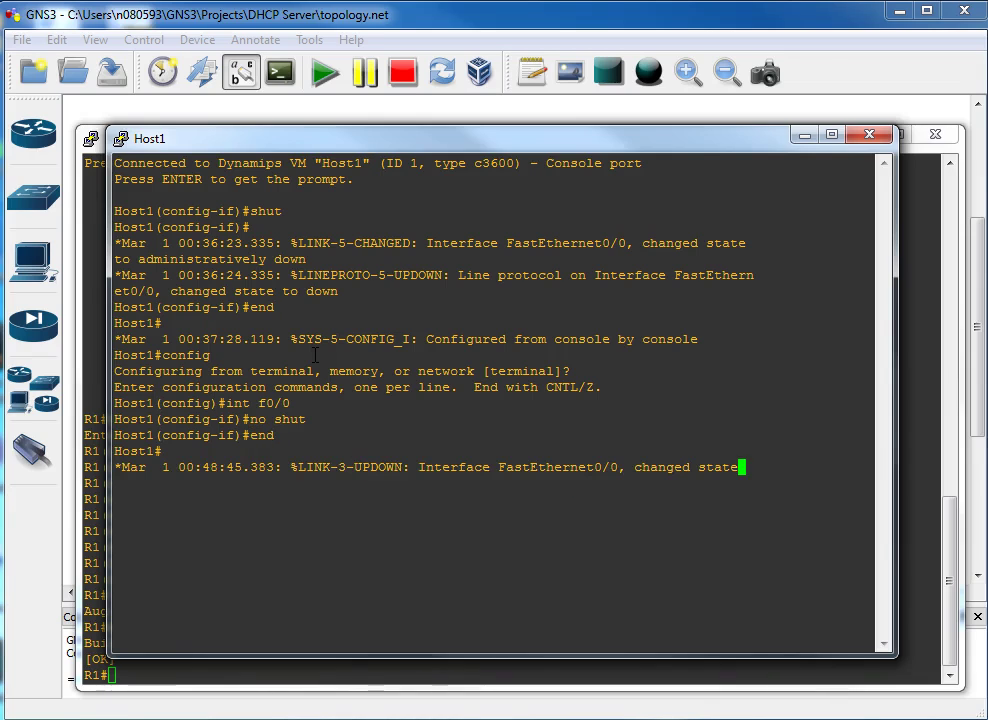
text(wr)
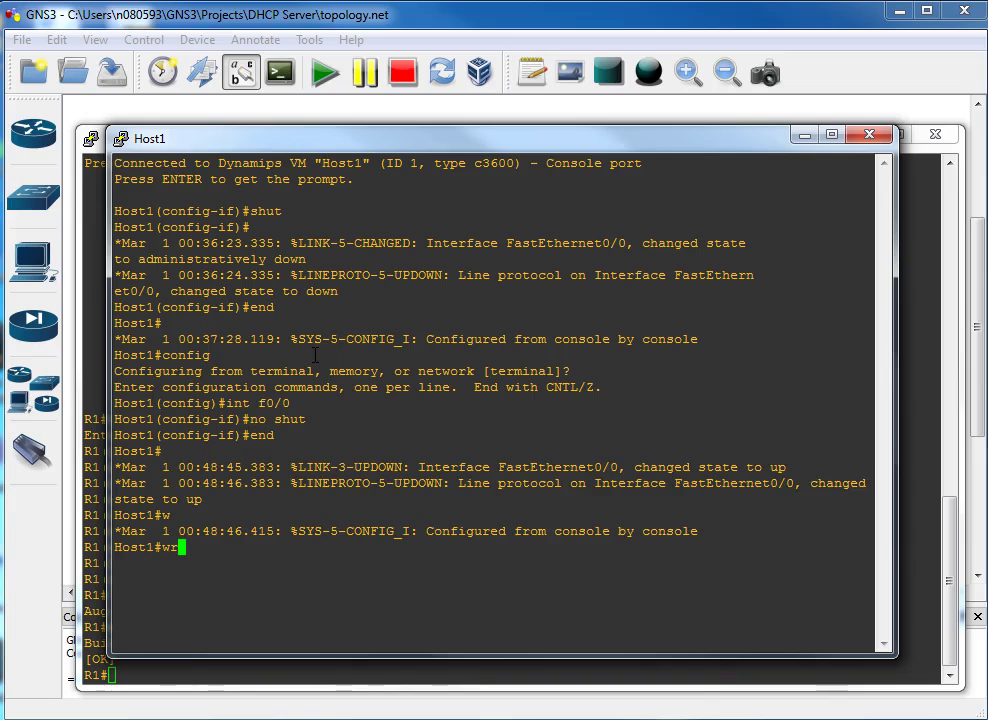
key(Return)
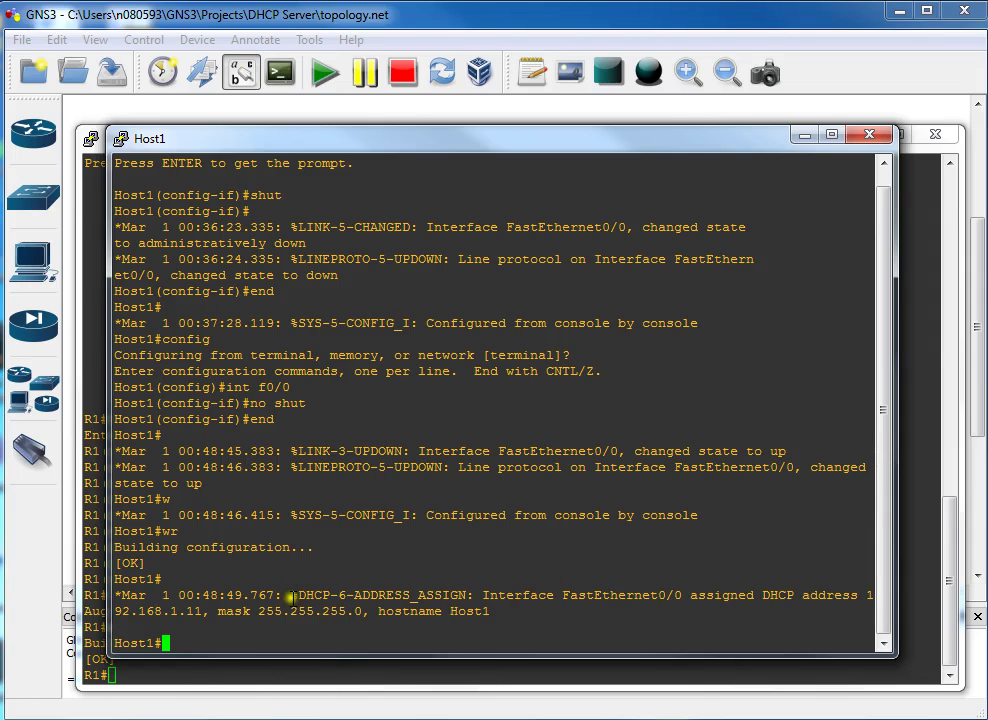
- Widen the Host1 console window and examine the DHCP address assignment message for its assigned IP address
drag(291, 595, 470, 597)
click(627, 615)
drag(902, 583, 969, 581)
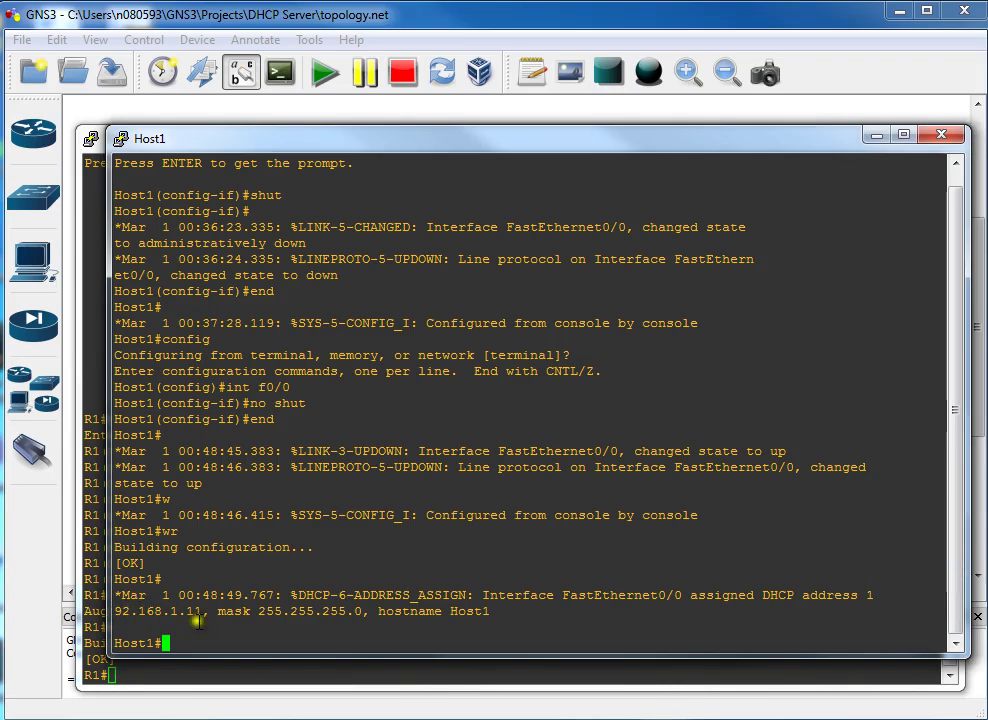
drag(147, 611, 209, 611)
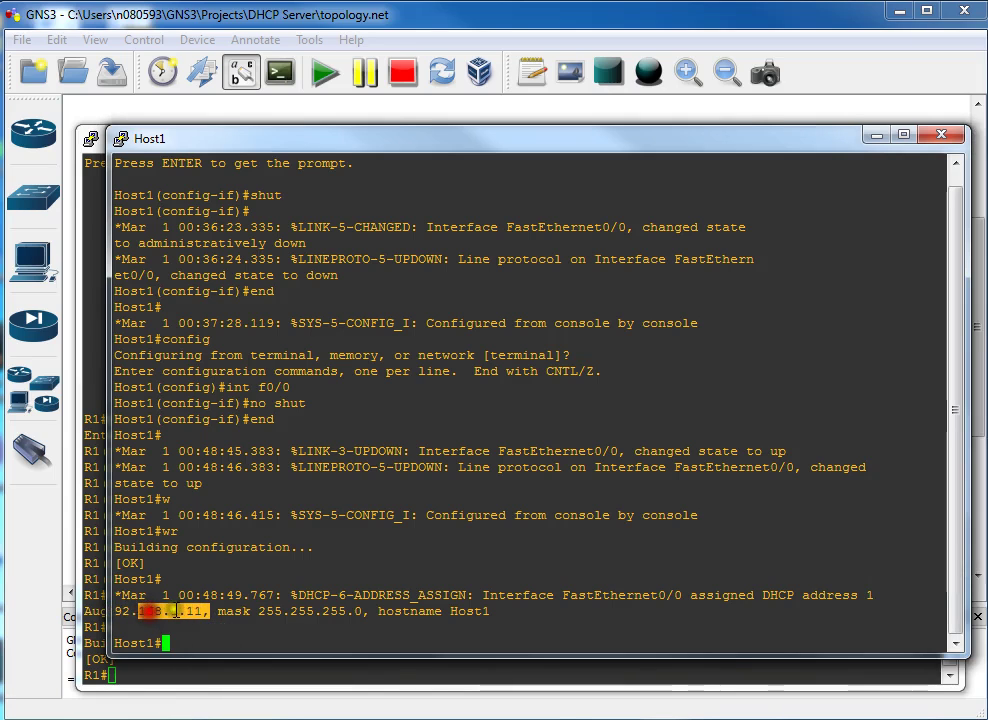
click(269, 559)
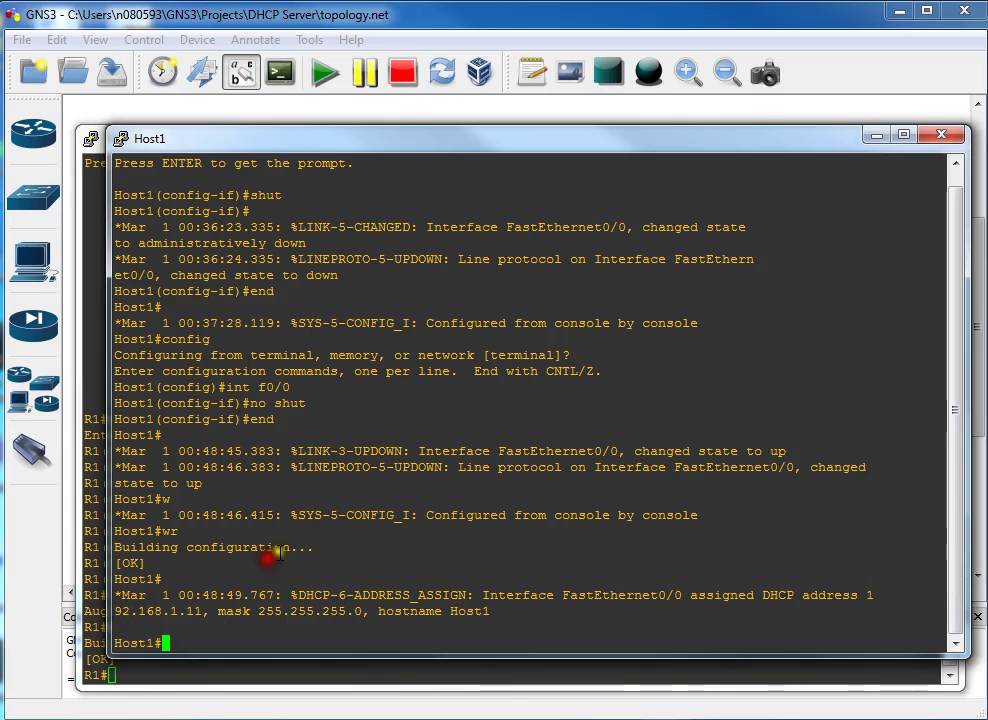
- Minimize the Host1 console, then enlarge the Host2 console window and place it over the R1 console
click(875, 135)
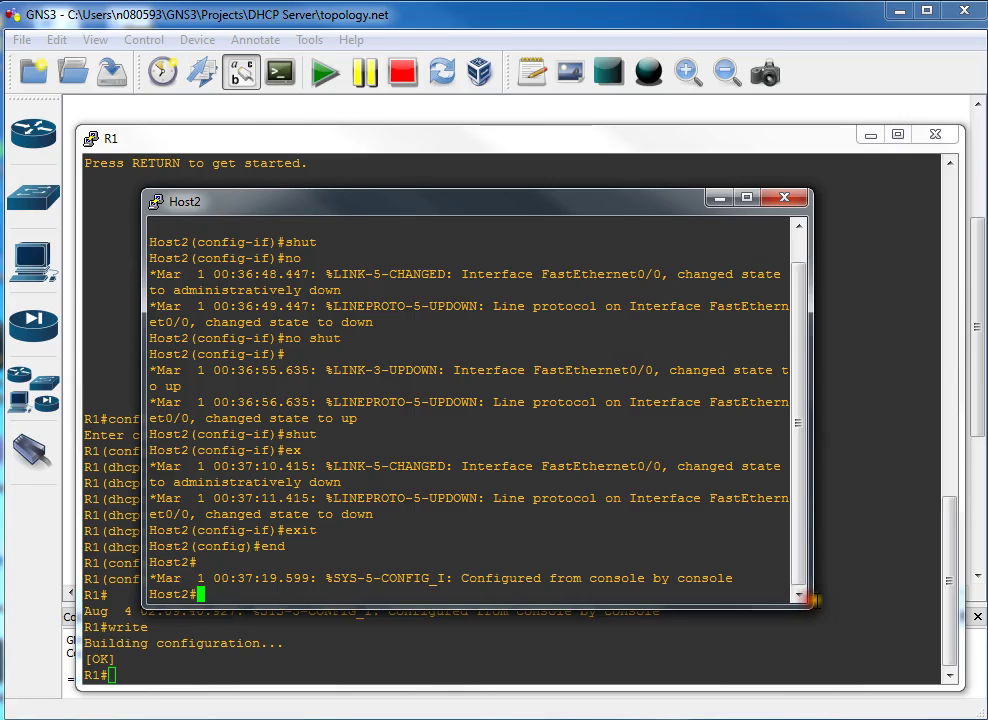
drag(808, 610, 948, 688)
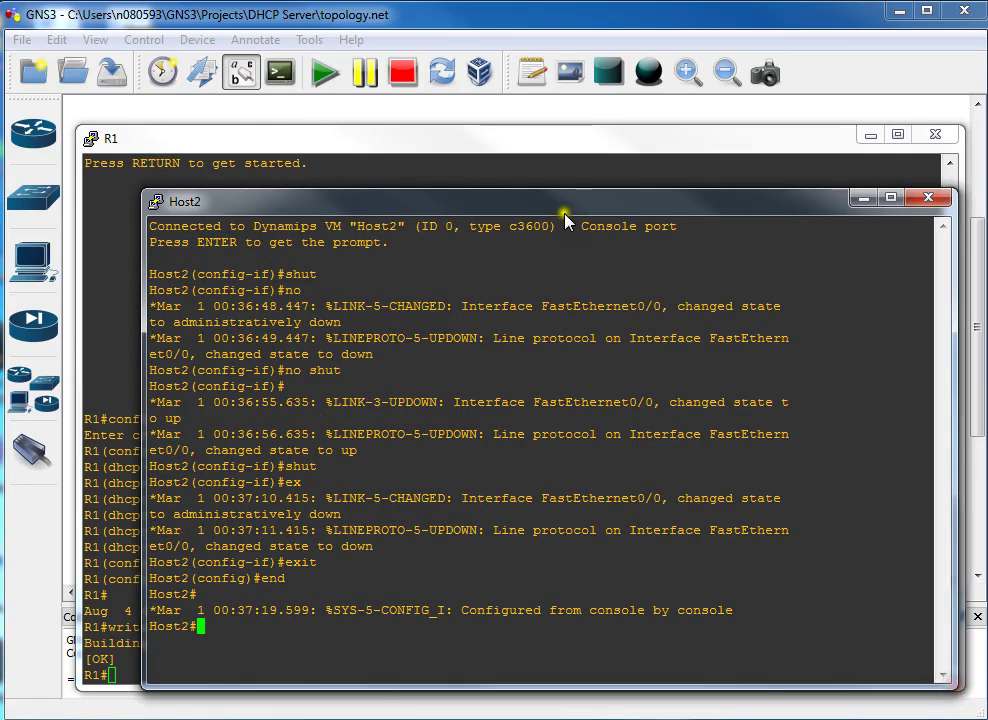
drag(573, 203, 500, 176)
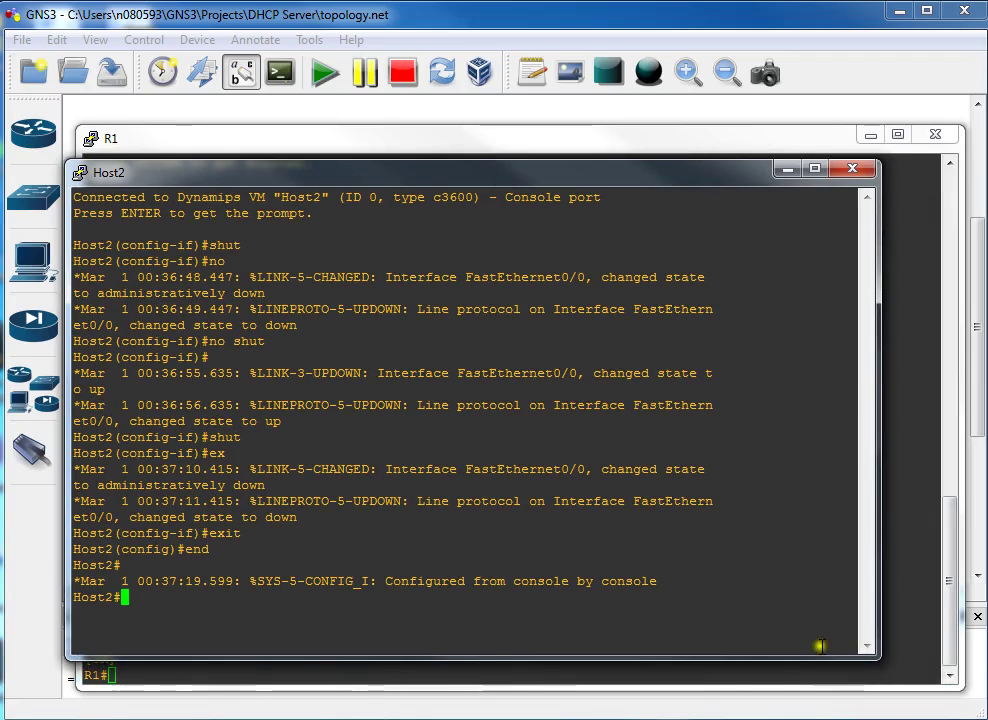
- Enter terminal configuration mode on Host2 and enable interface f0/0 with no shut
text(config t)
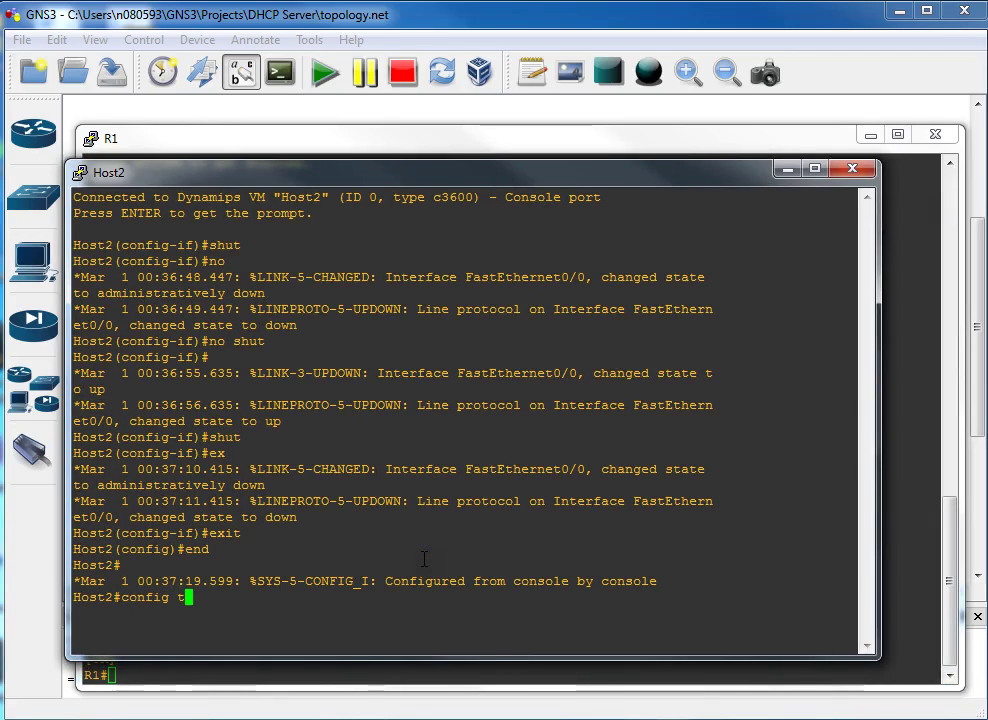
key(Return)
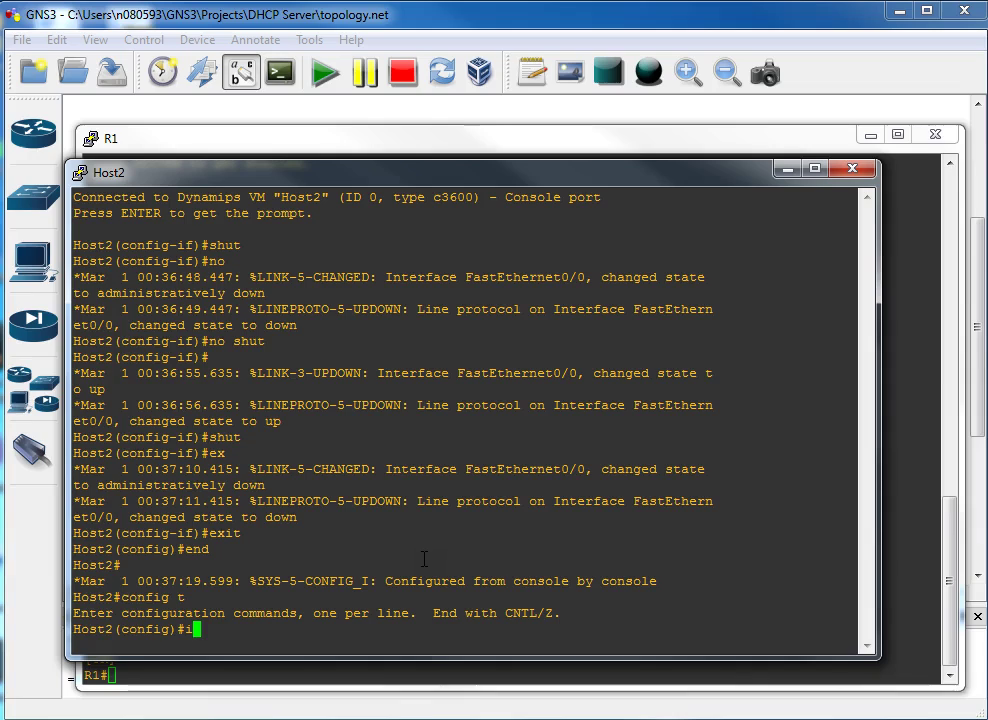
text(int f0/0)
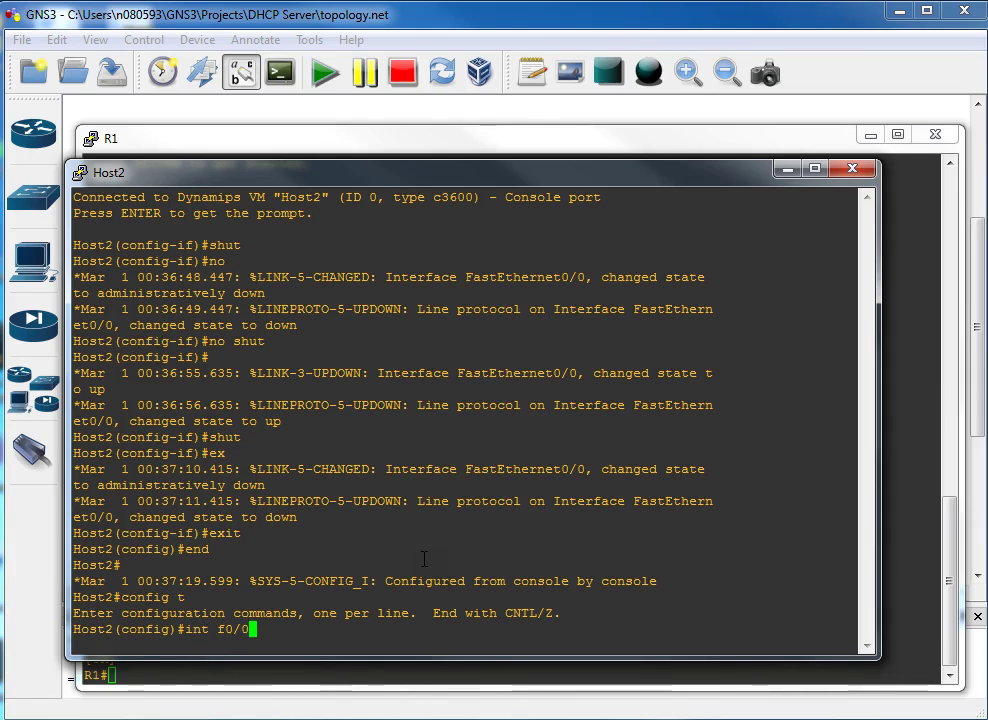
key(Return)
text(no shut)
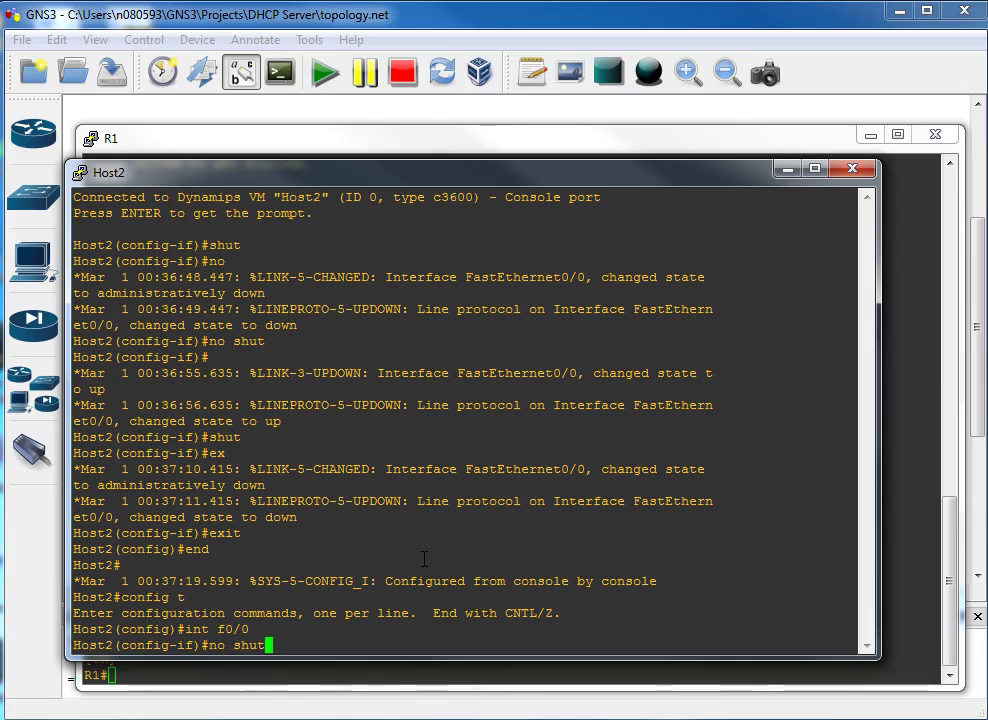
key(Return)
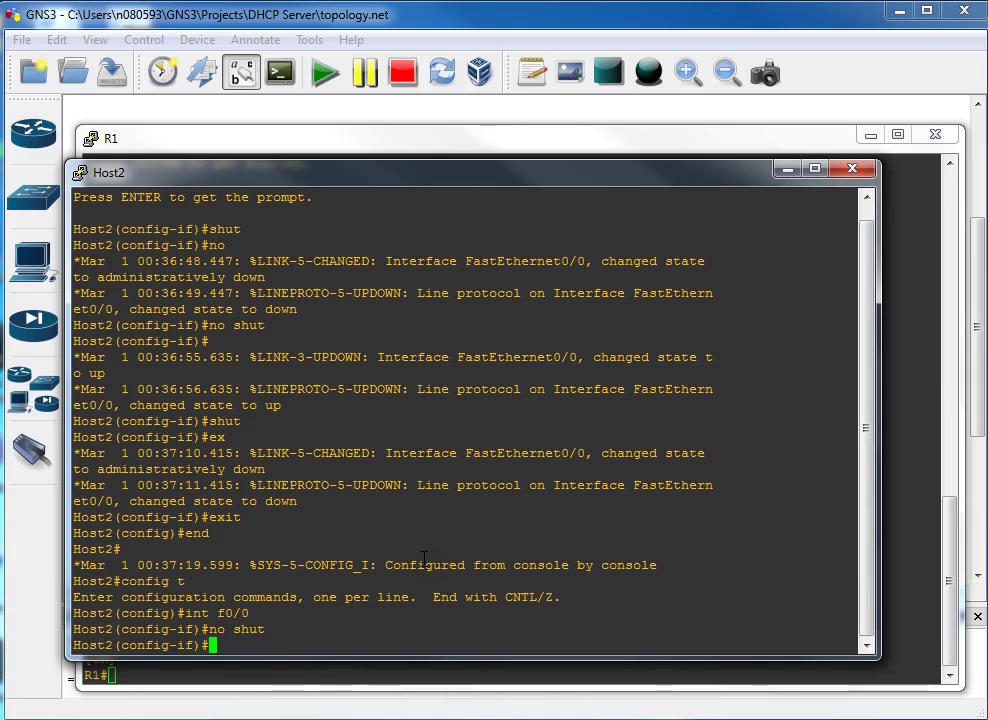
- Leave configuration mode on Host2 and save its configuration with wr
text(end)
key(Return)
text(wr)
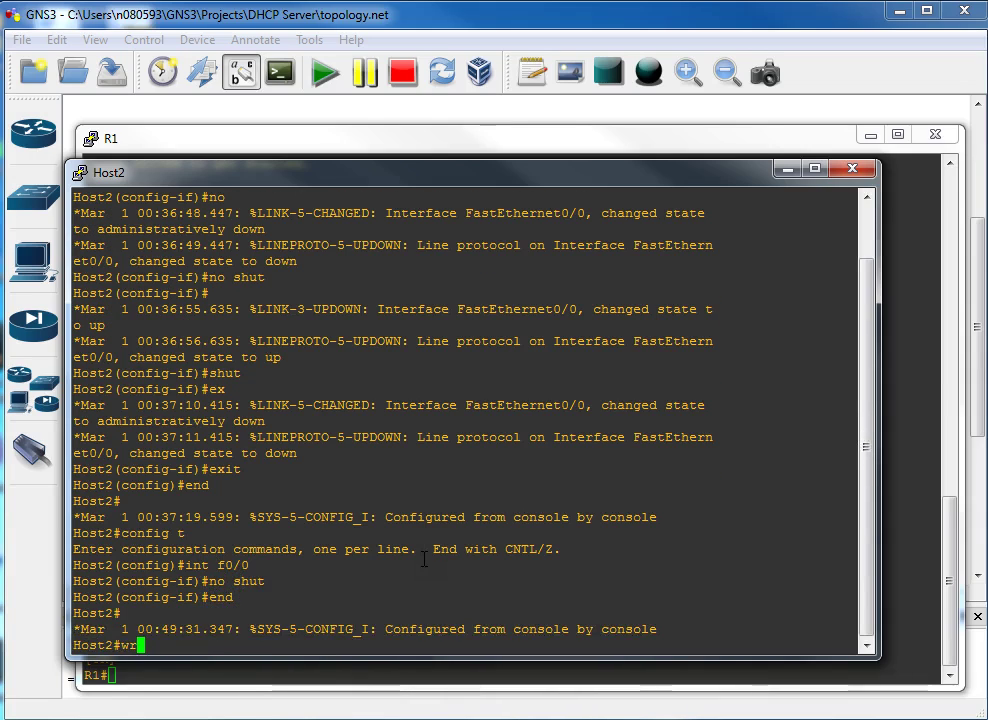
key(Return)
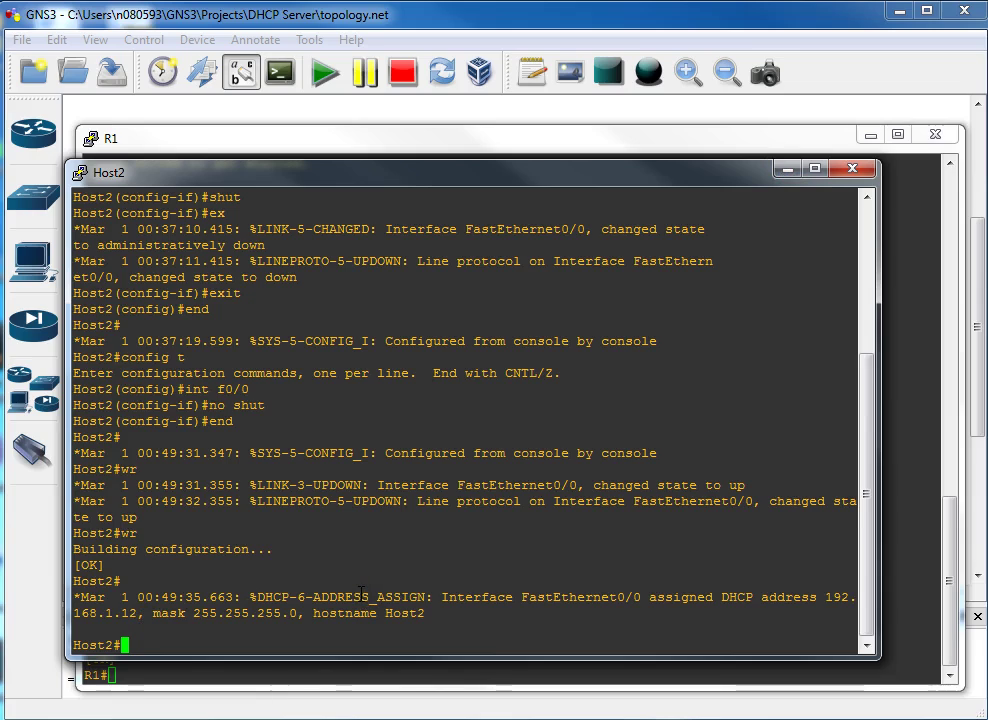
- Ping R1 at 192.168.1.1 from Host2 twice to test connectivity
text(p 192)
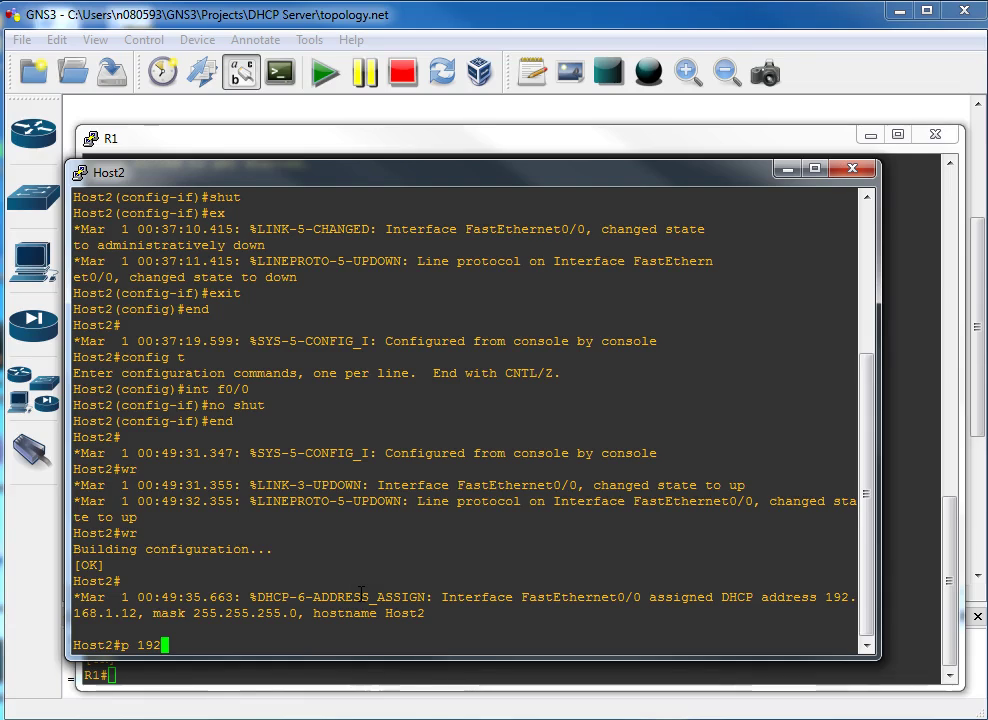
text(.168)
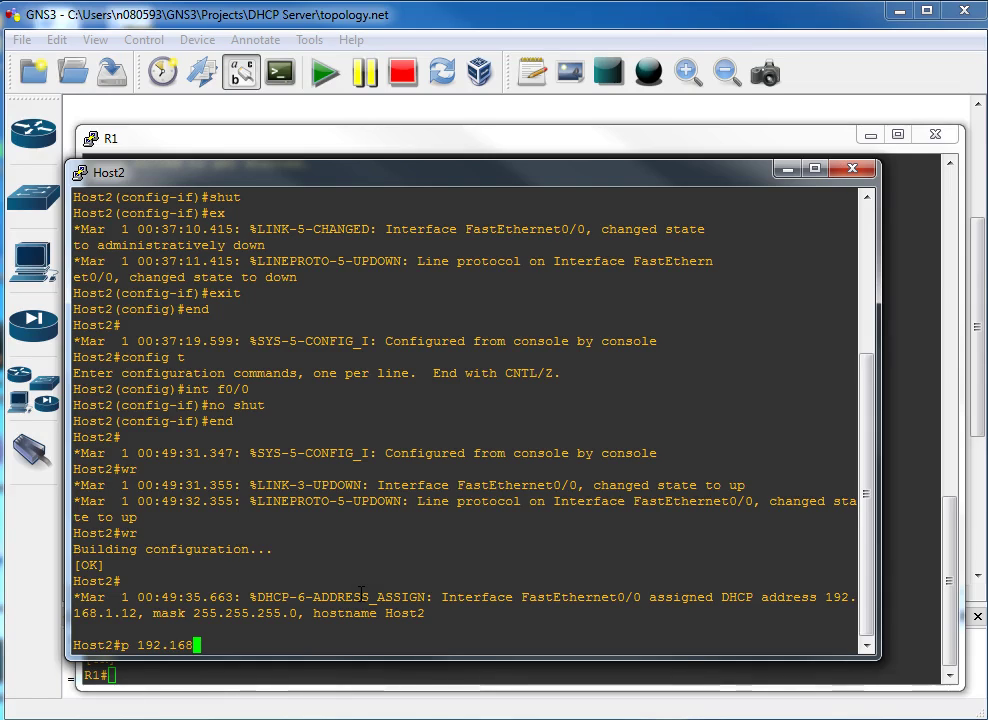
text(.1.1)
key(Return)
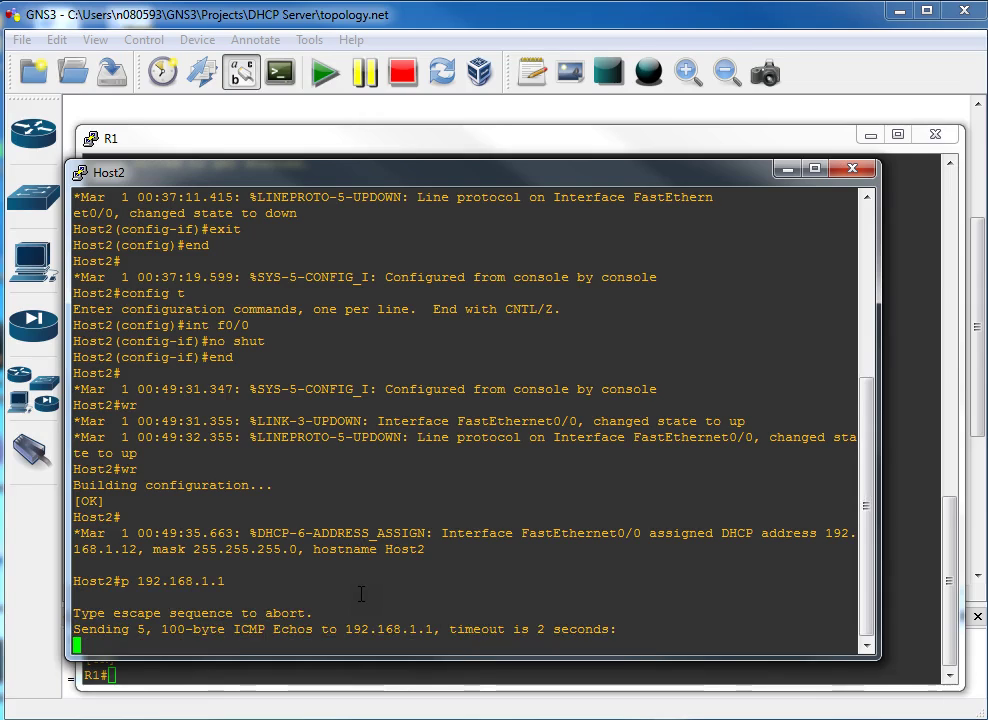
key(Up)
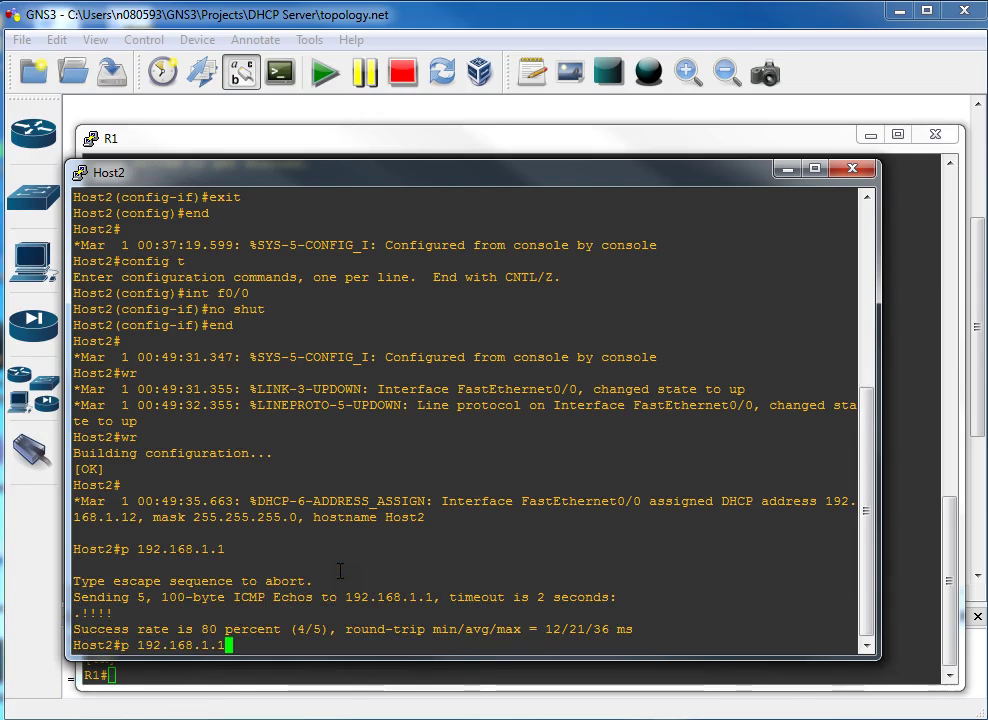
key(Return)
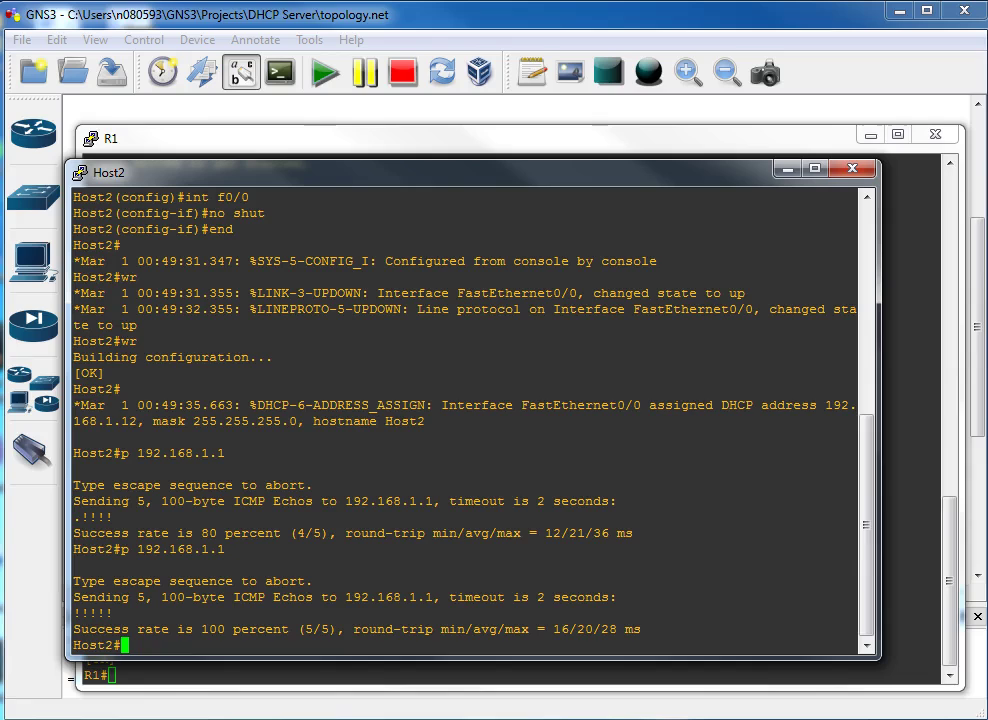
- Minimize the Host2 console and reposition the R1 console window
click(785, 170)
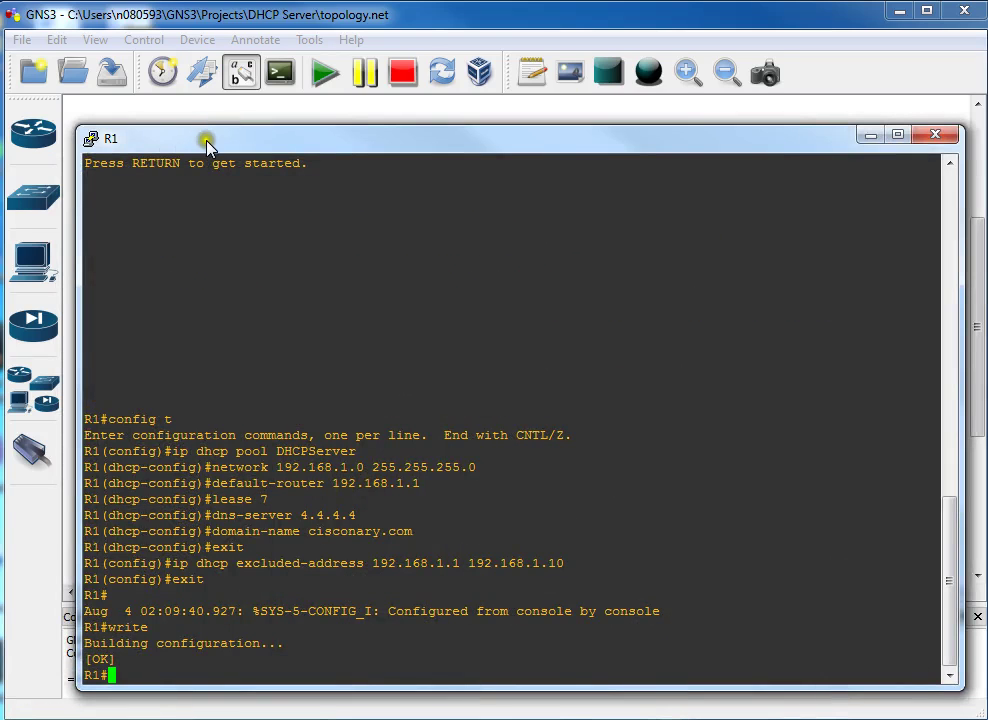
drag(200, 140, 177, 134)
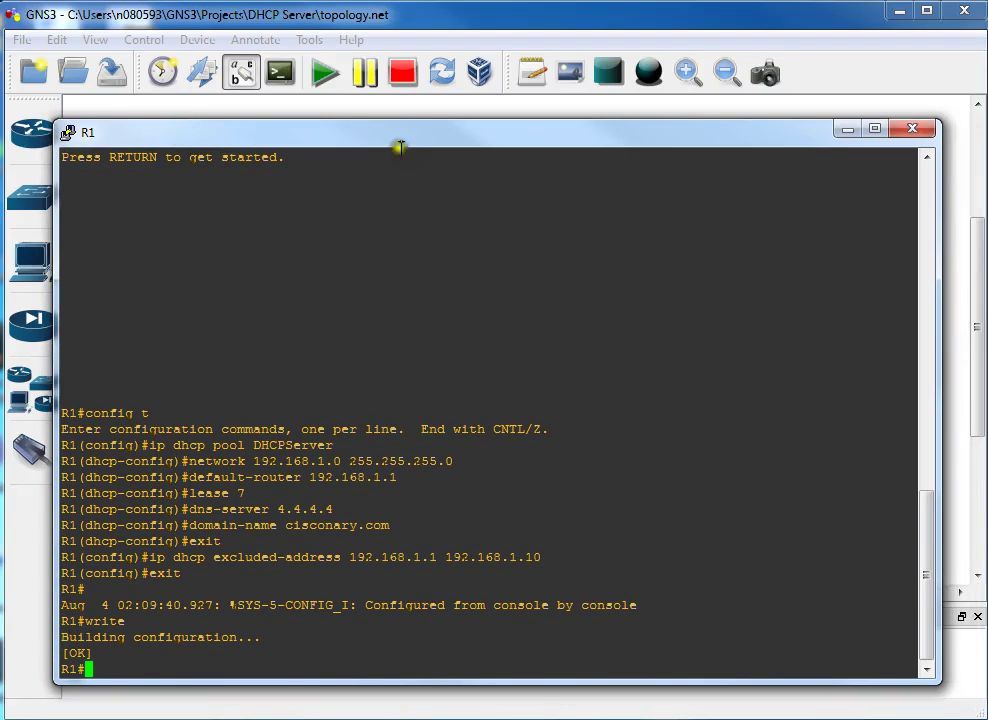
drag(399, 137, 410, 132)
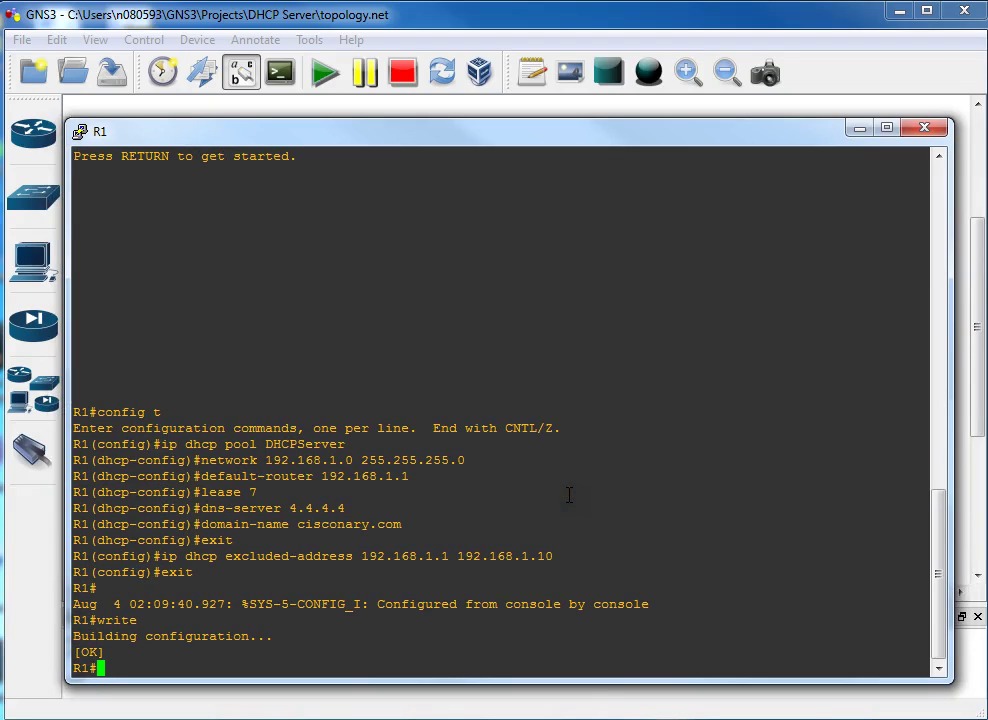
- List the DHCP bindings on R1 with sh ip dhcp binding and examine the IP addresses leased to the hosts
text(sh ip dhcp binding)
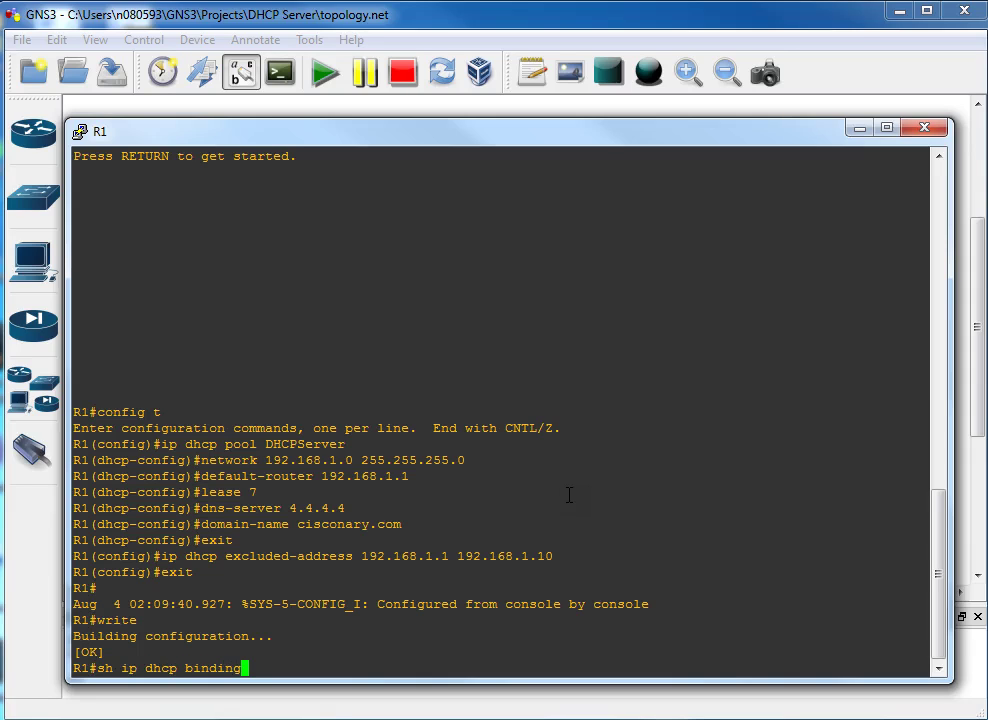
key(Return)
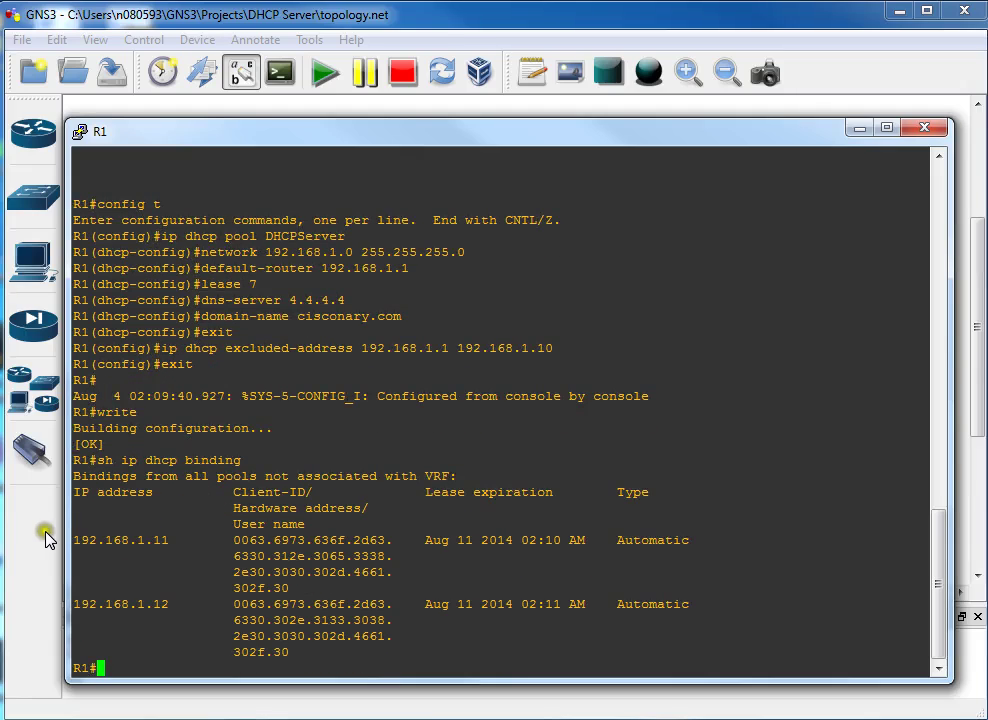
drag(82, 540, 171, 540)
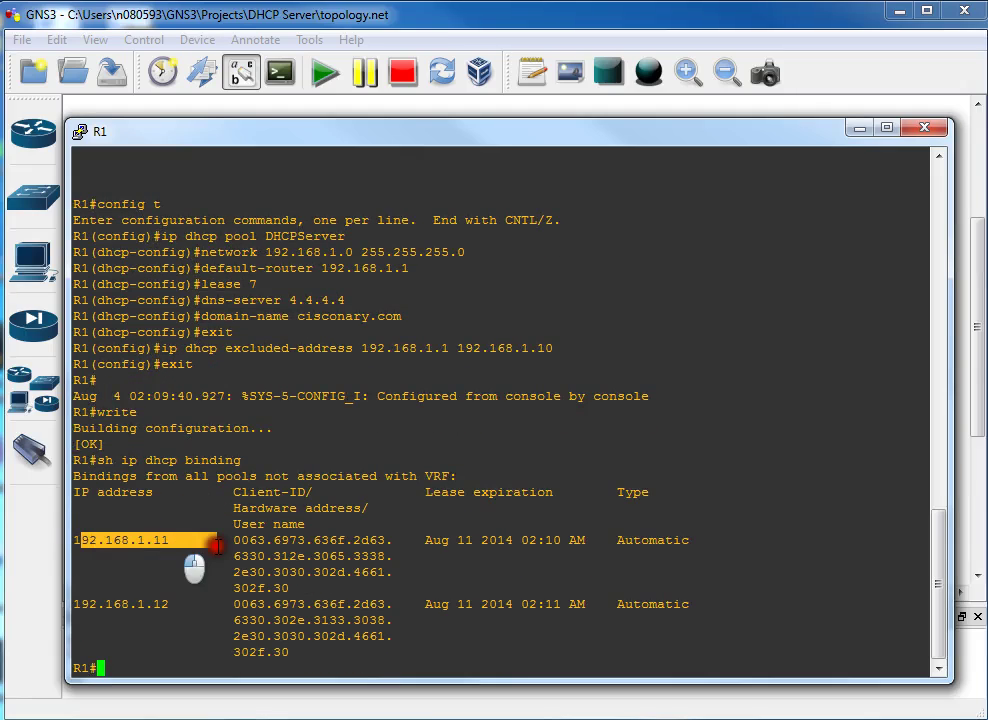
drag(76, 604, 170, 604)
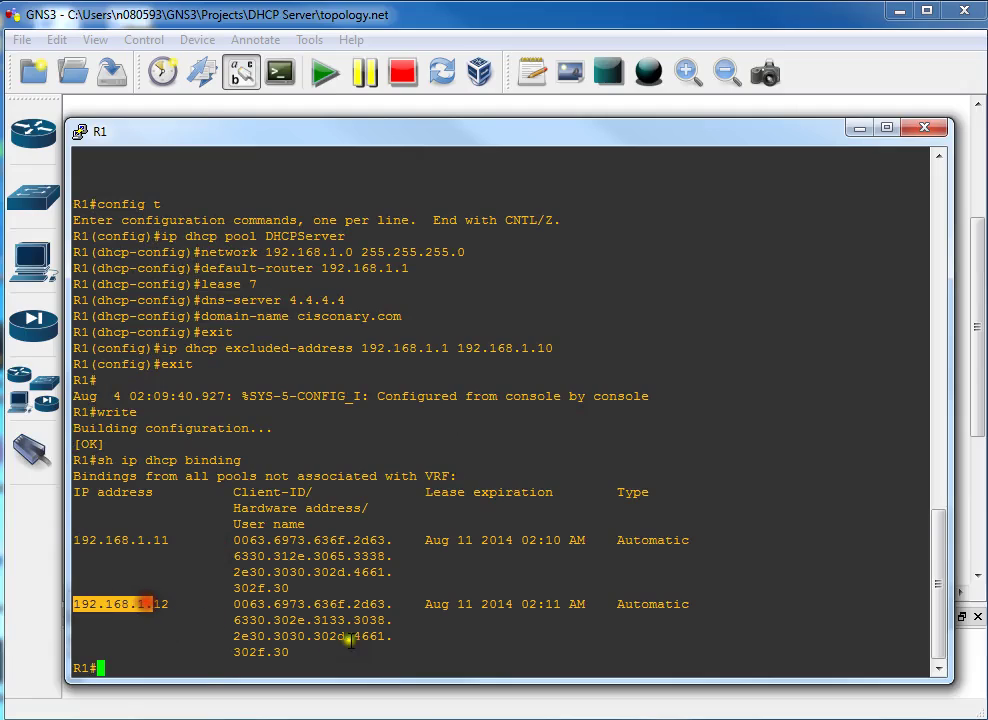
- Examine the client ID and hardware address entries for both leases in R1's DHCP binding list
click(456, 581)
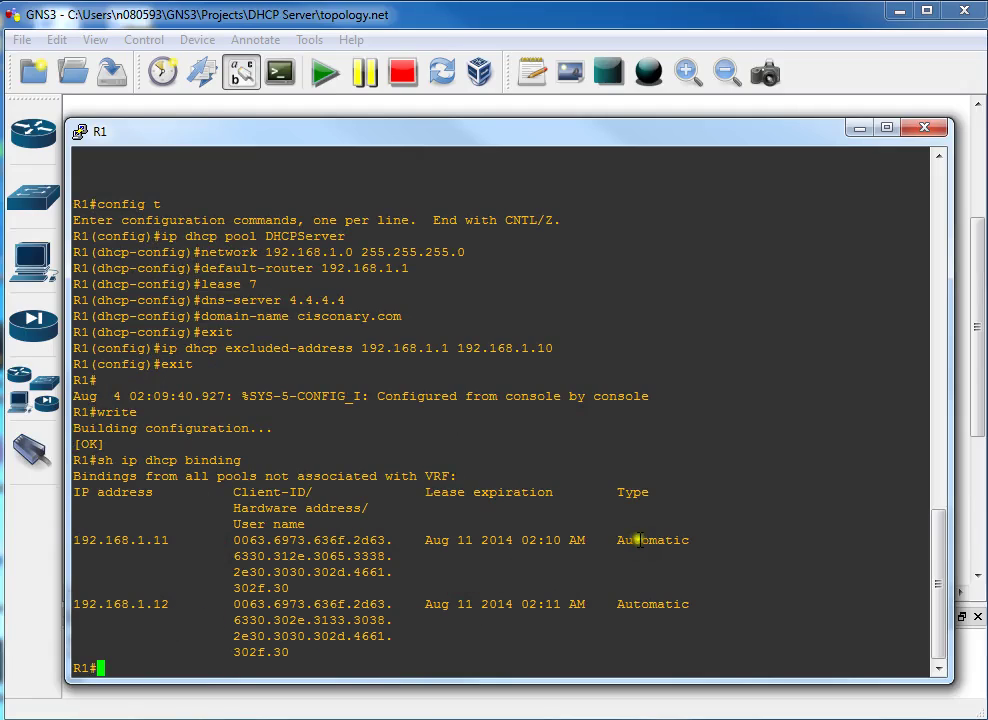
drag(233, 543, 348, 602)
click(338, 572)
triple_click(285, 545)
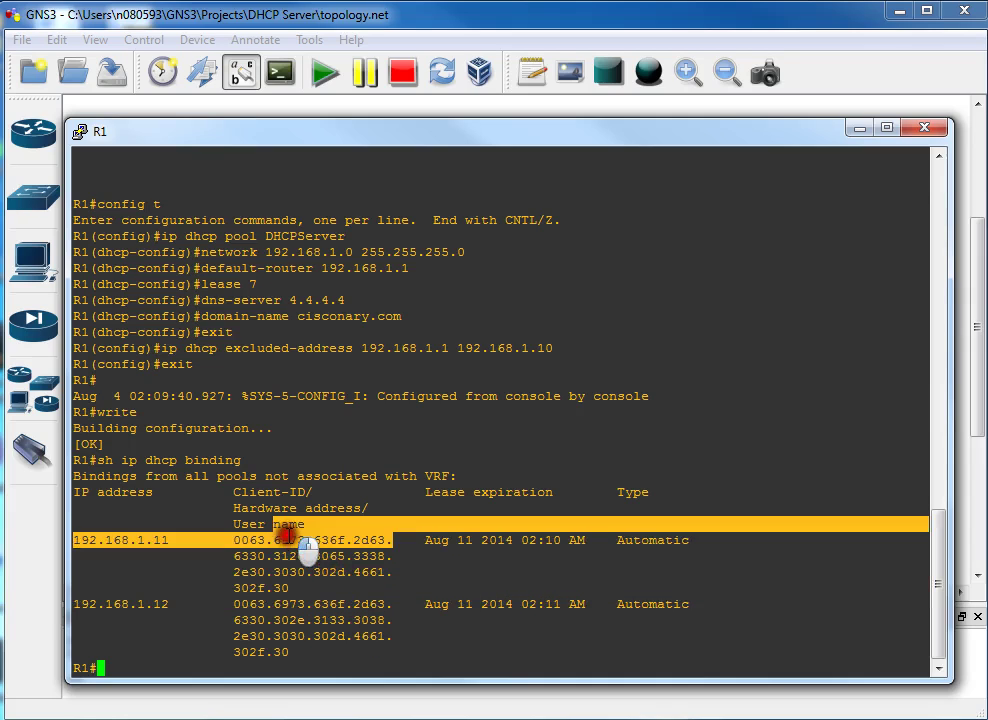
click(287, 625)
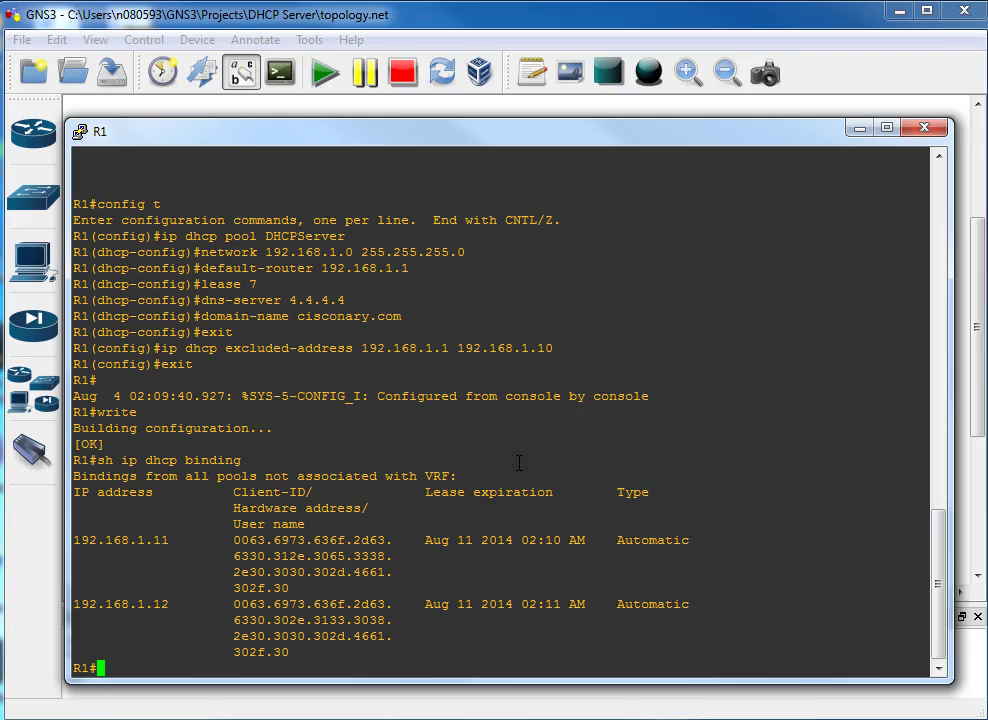
- Display R1's DHCP statistics with sh ip dhcp server statistics and examine the memory usage, address pools and message counters
text(sh  ip dhcp ser)
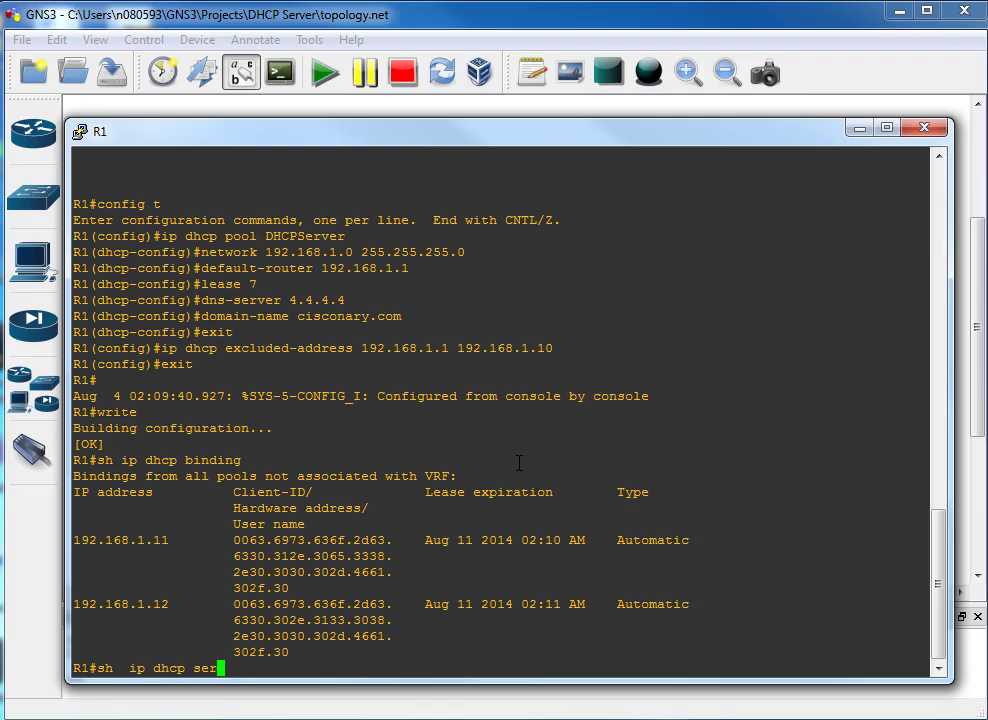
text(ver statistics)
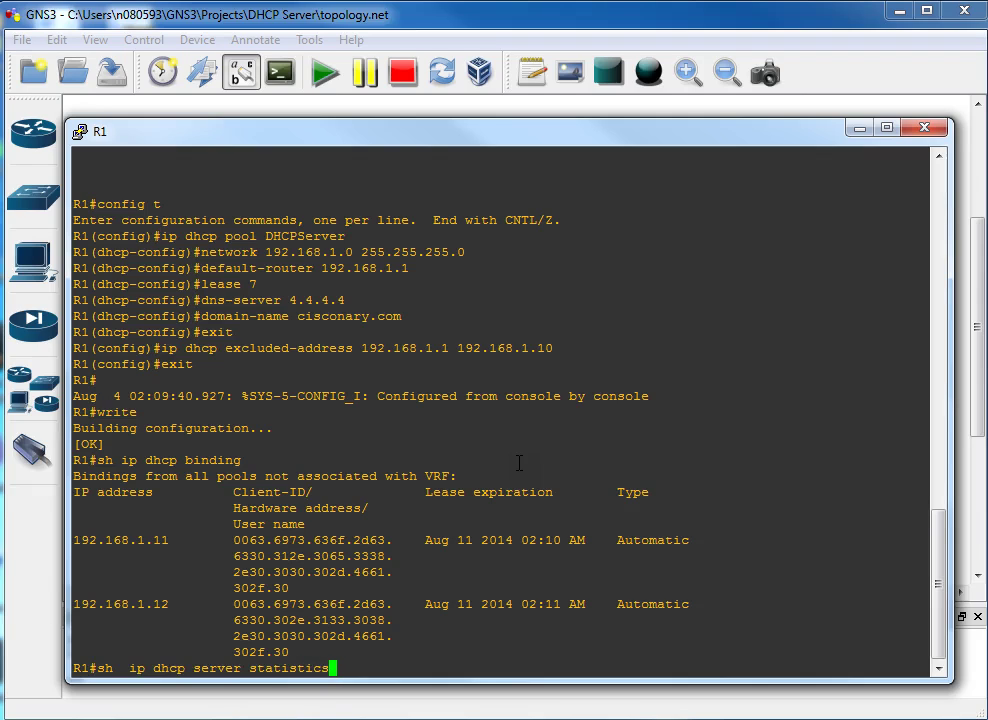
key(Return)
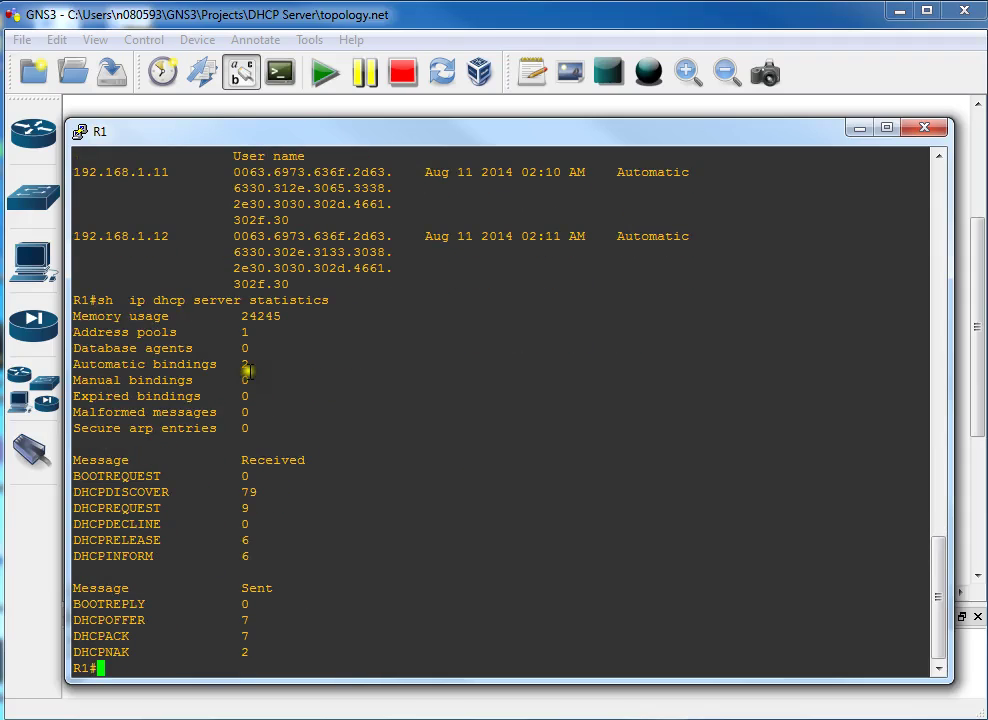
drag(90, 316, 108, 317)
drag(236, 316, 287, 320)
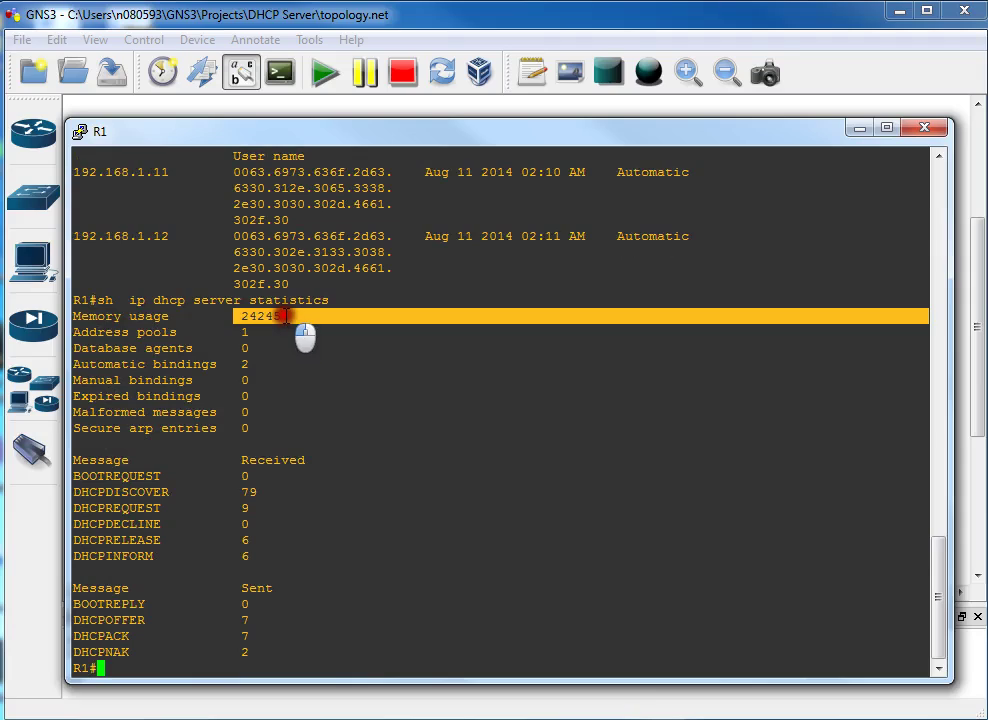
drag(241, 332, 250, 333)
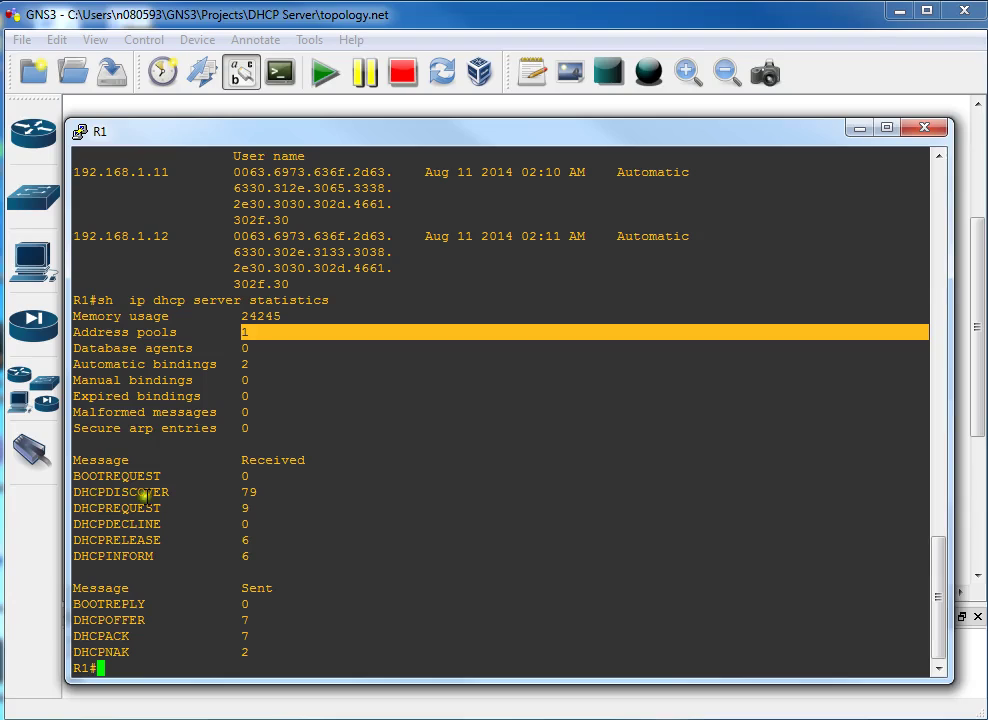
drag(238, 491, 266, 491)
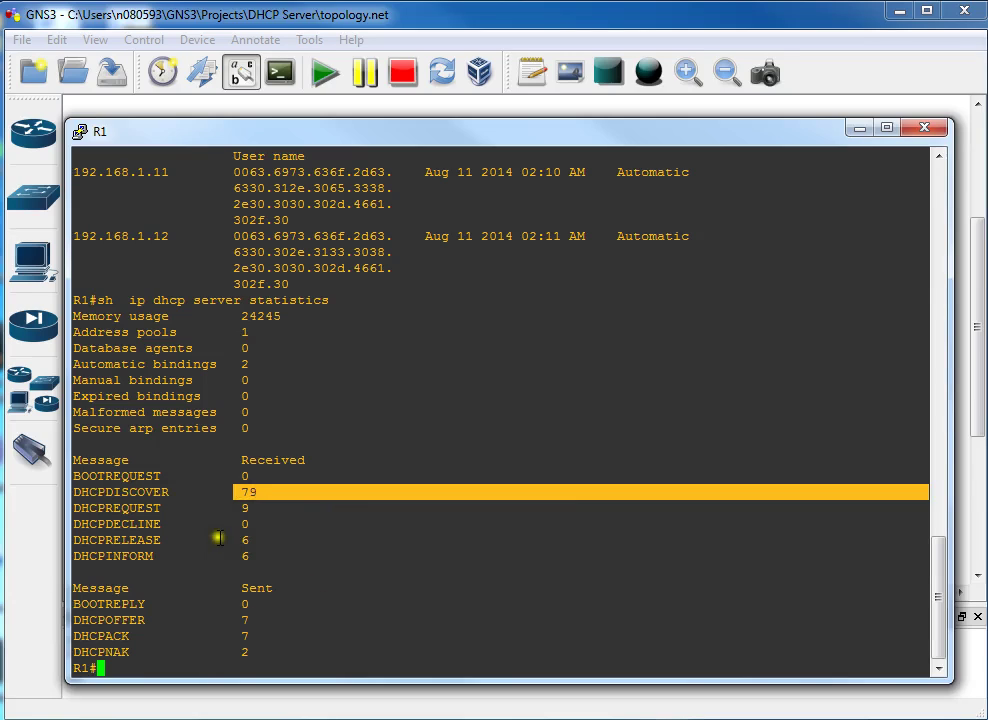
drag(233, 540, 269, 556)
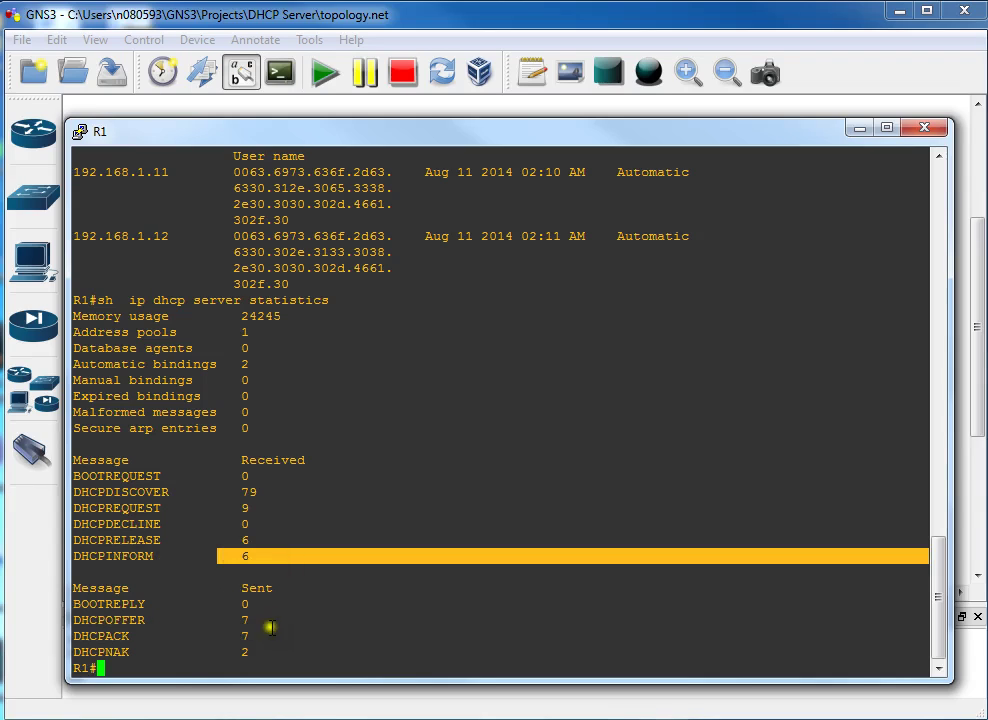
scroll(320, 567, up, 10)
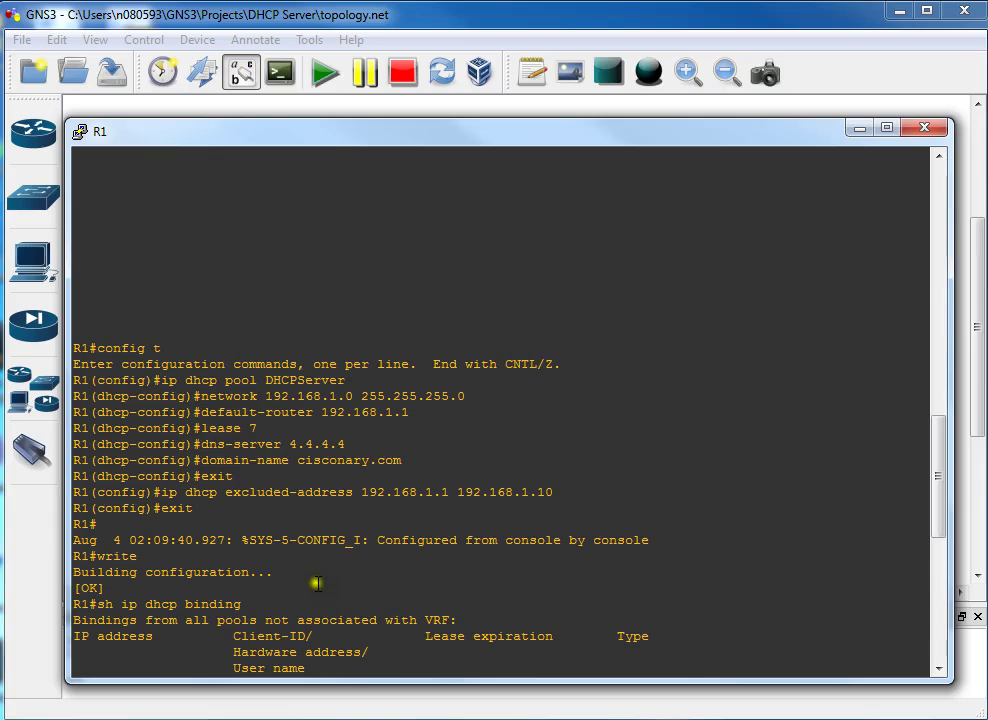
scroll(316, 584, down, 10)
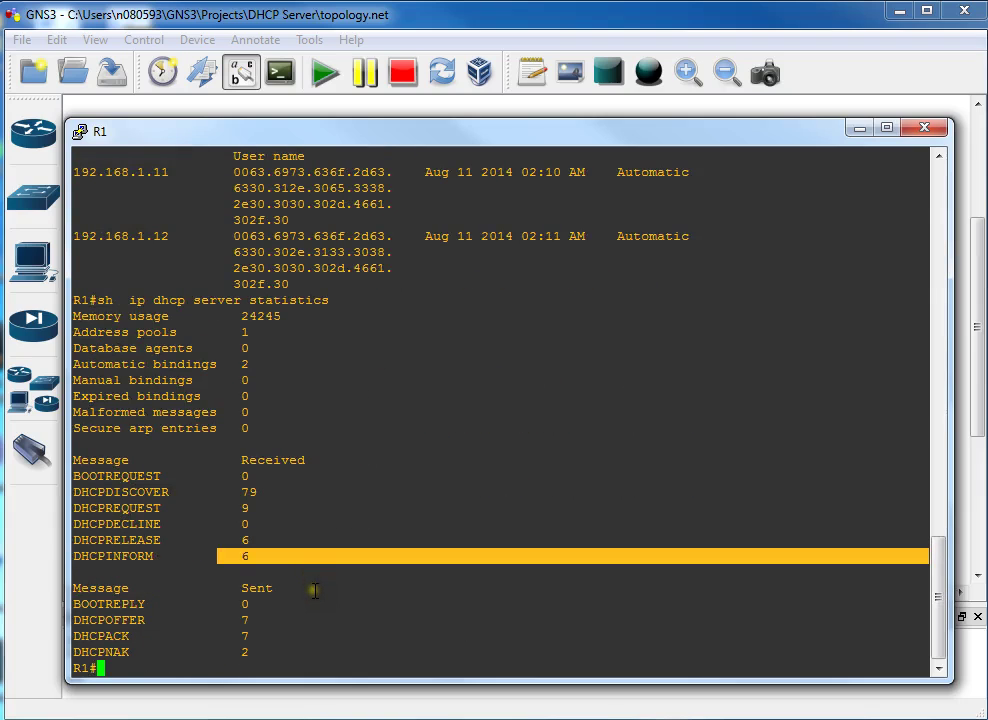
scroll(314, 591, up, 5)
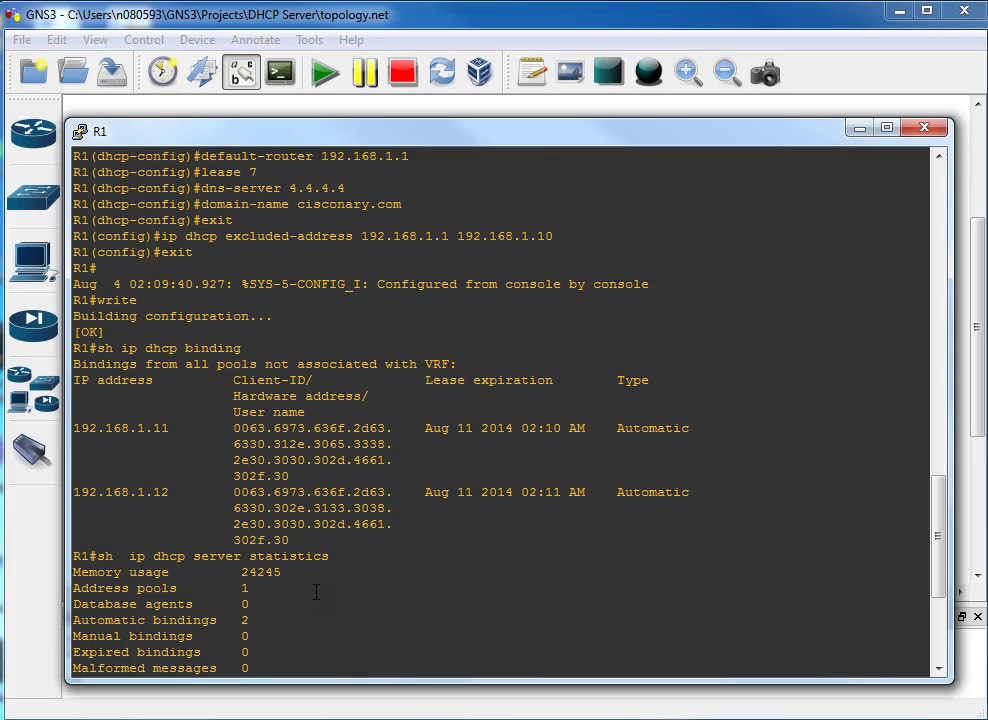